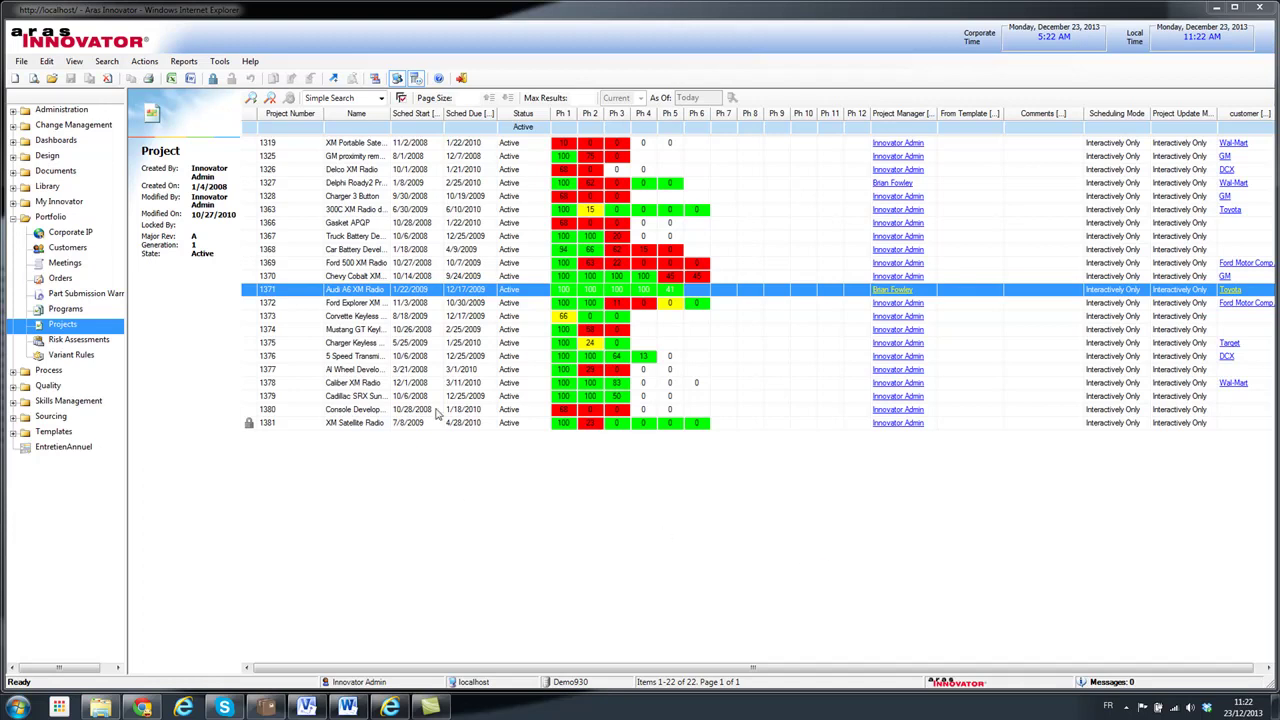
Open project 1371 Audi A6 XM Radio, reveal its Goals, and follow the Toyota customer link.
{"action": "double_click", "coordinate": [352, 292]}
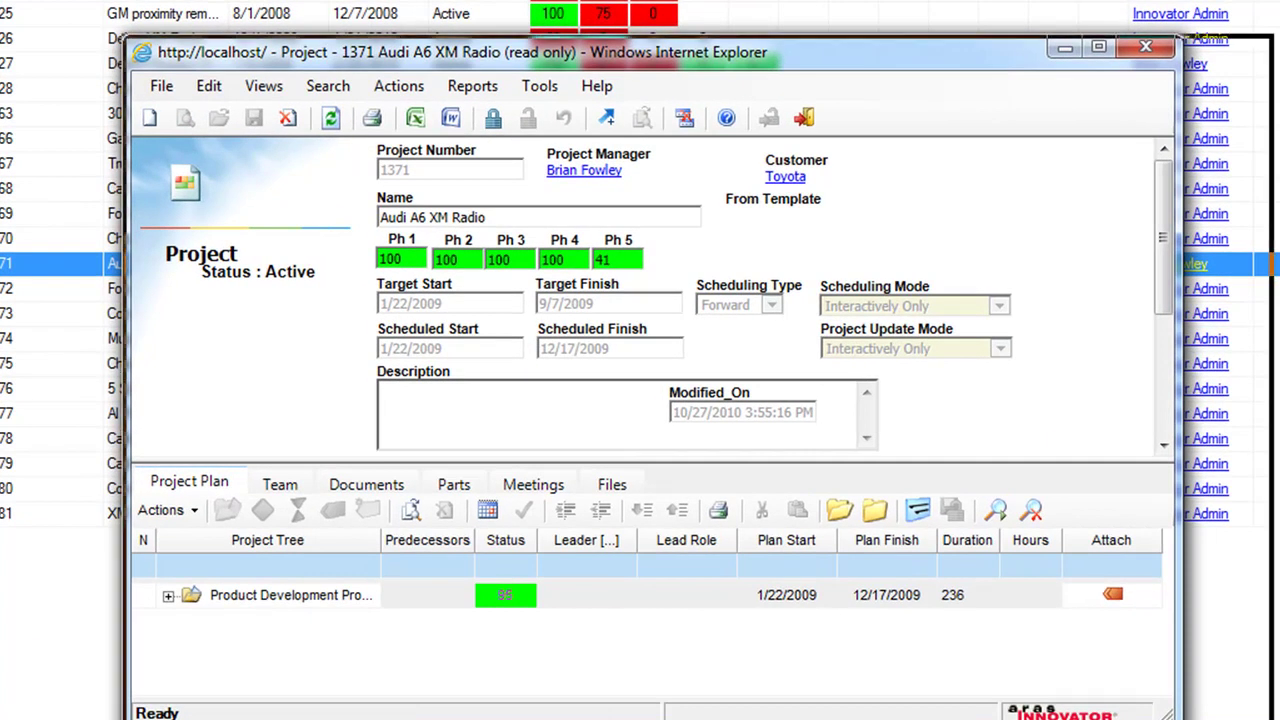
{"action": "left_click_drag", "start_coordinate": [766, 458], "coordinate": [770, 597]}
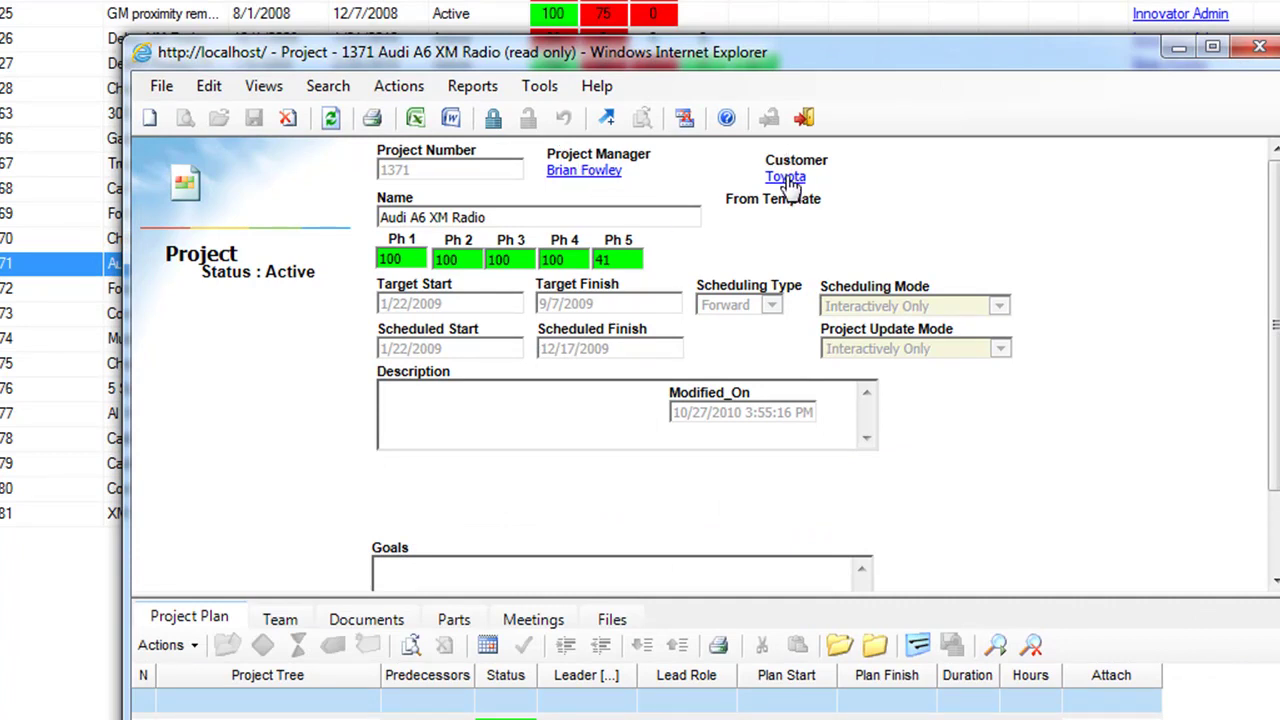
{"action": "left_click", "coordinate": [788, 178]}
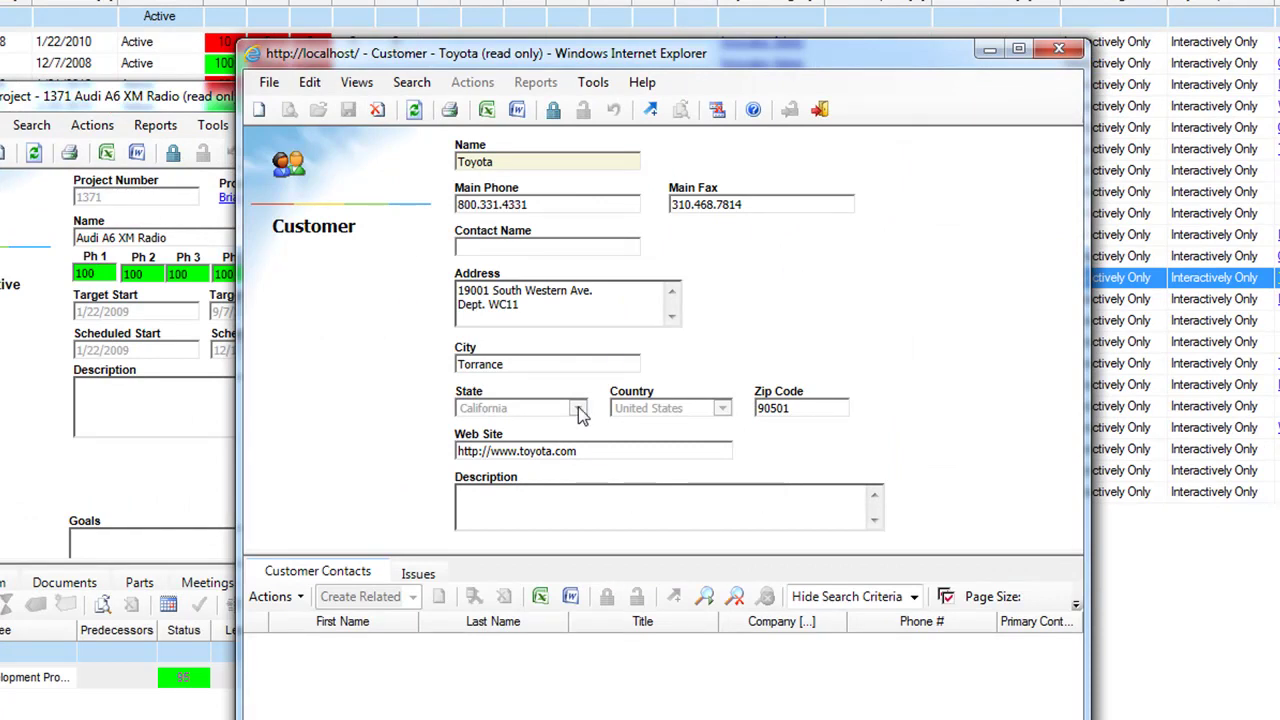
Compare the Toyota customer window with the project window, then close the Toyota record.
{"action": "left_click_drag", "start_coordinate": [713, 62], "coordinate": [745, 78]}
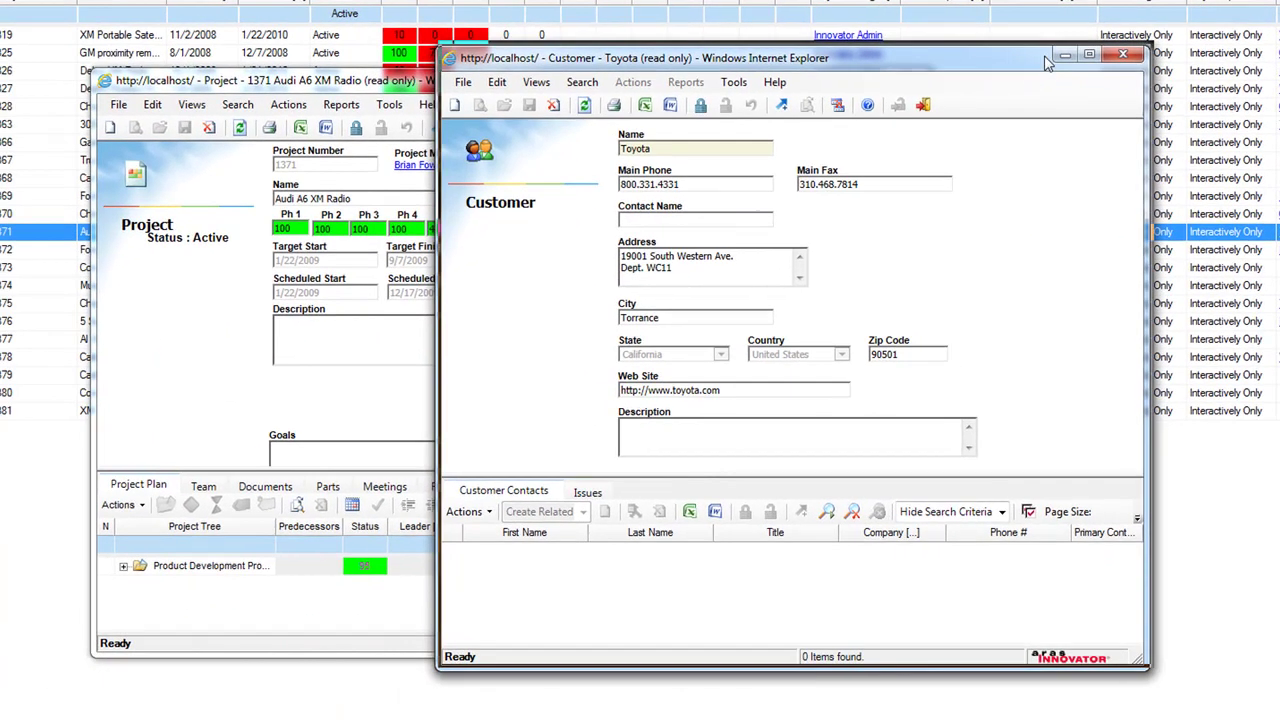
{"action": "left_click_drag", "start_coordinate": [1032, 63], "coordinate": [1192, 38]}
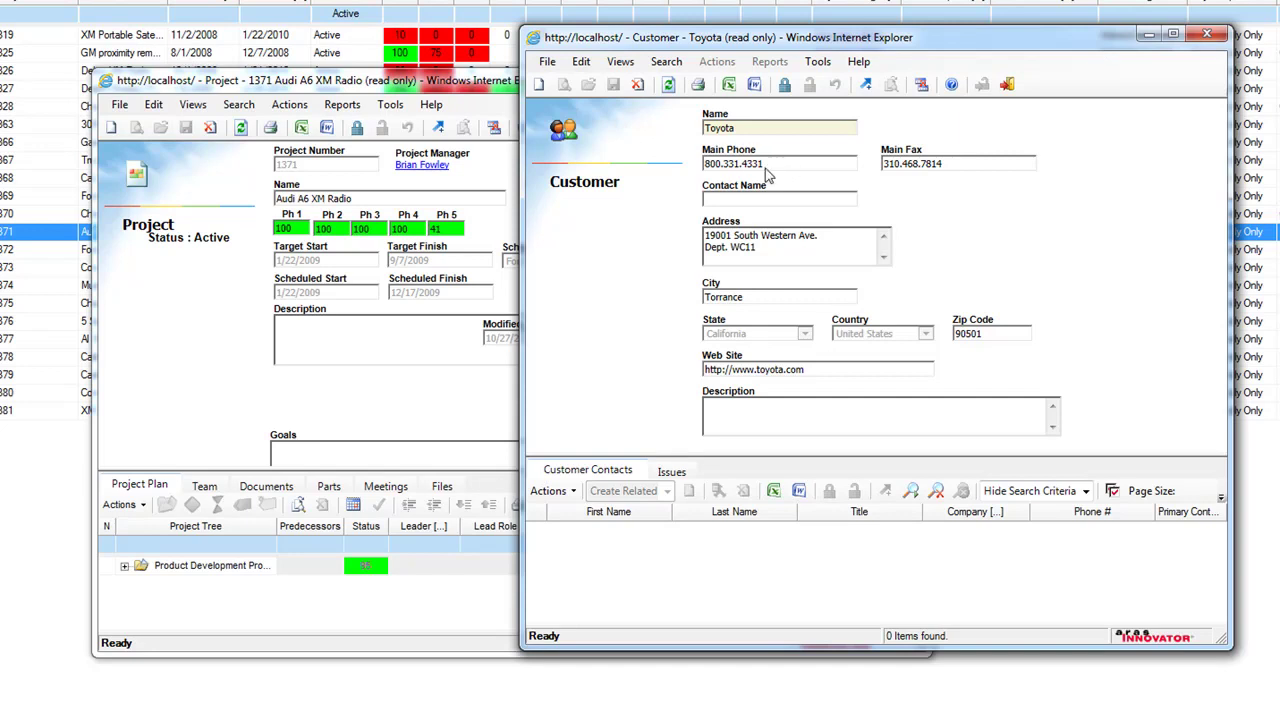
{"action": "left_click", "coordinate": [238, 324]}
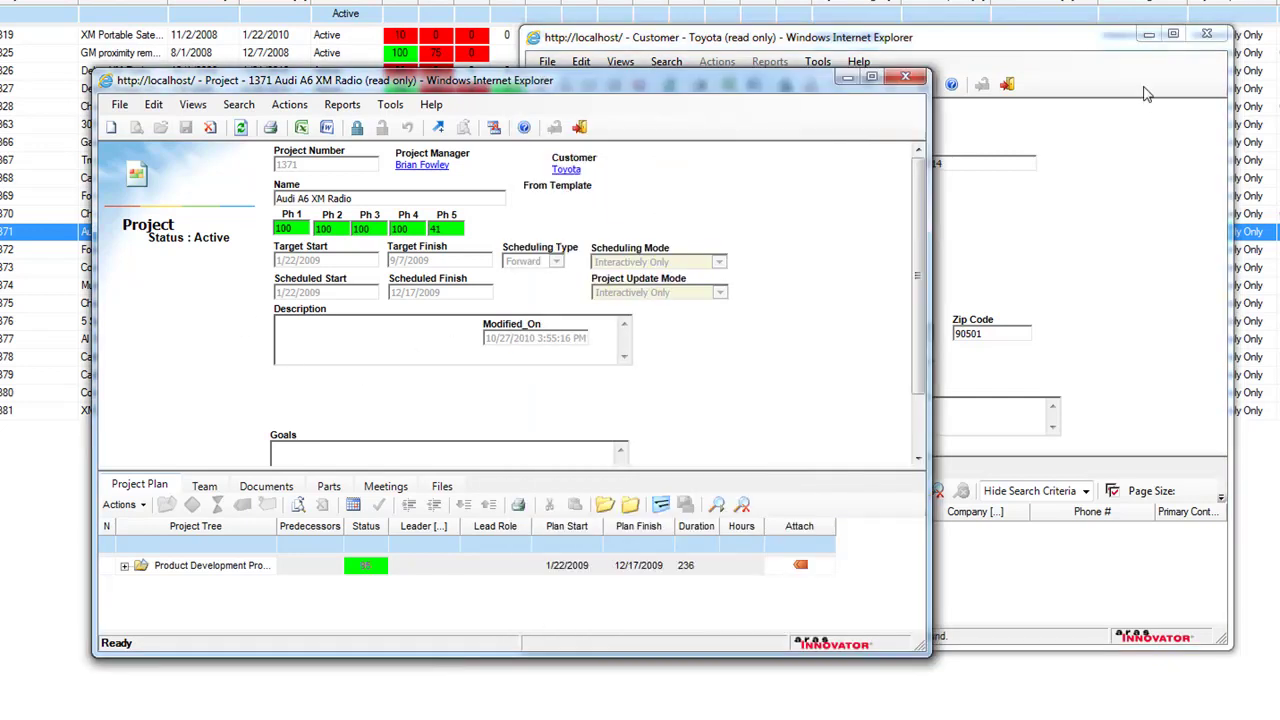
{"action": "left_click", "coordinate": [1115, 50]}
{"action": "left_click", "coordinate": [1206, 33]}
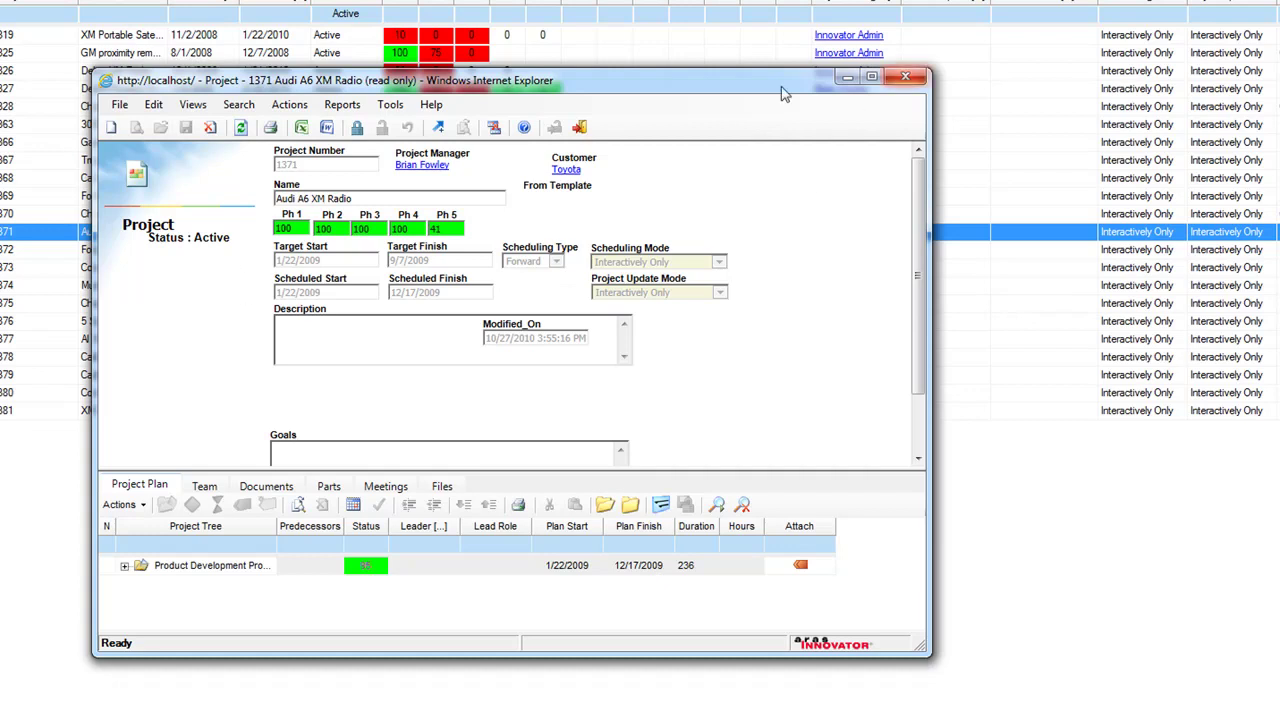
Close the Audi A6 XM Radio project and show the Administration ItemTypes list.
{"action": "left_click", "coordinate": [910, 80]}
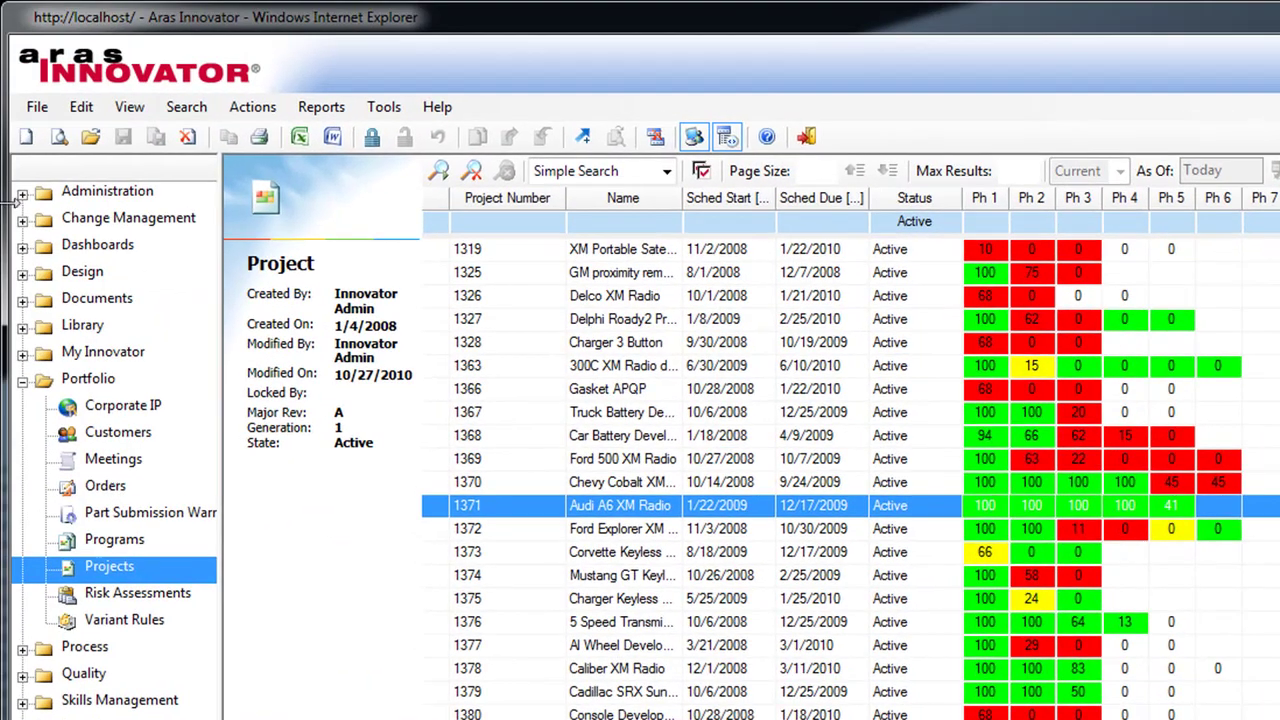
{"action": "left_click", "coordinate": [22, 191]}
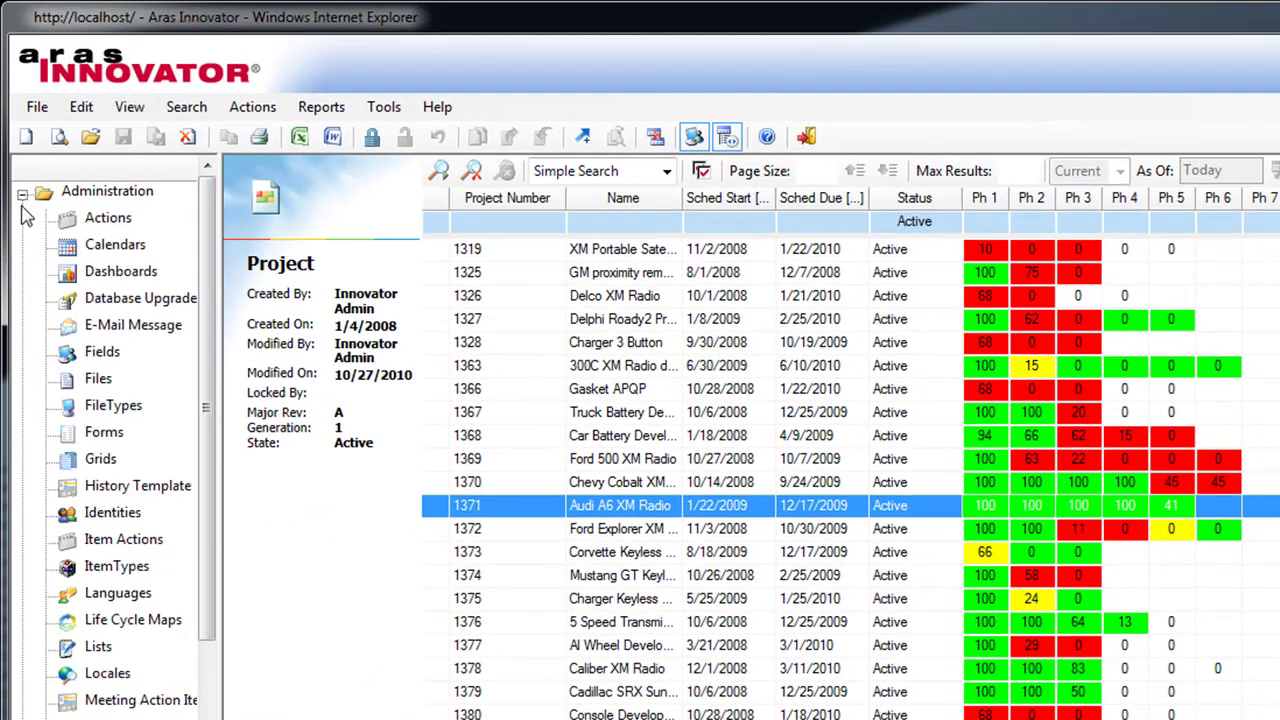
{"action": "left_click", "coordinate": [116, 568]}
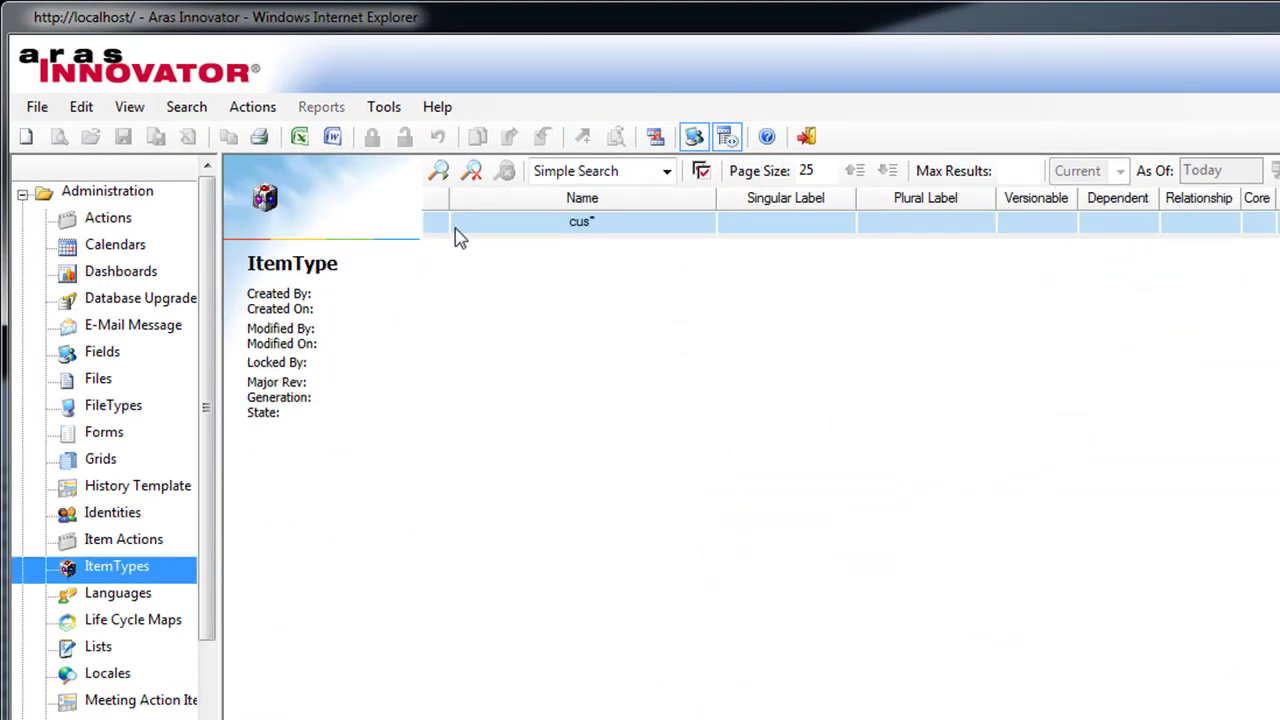
Search ItemTypes by name 'pro*' and open the Project item type for editing.
{"action": "left_click", "coordinate": [516, 229]}
{"action": "type", "text": "pro*"}
{"action": "key", "text": "Return"}
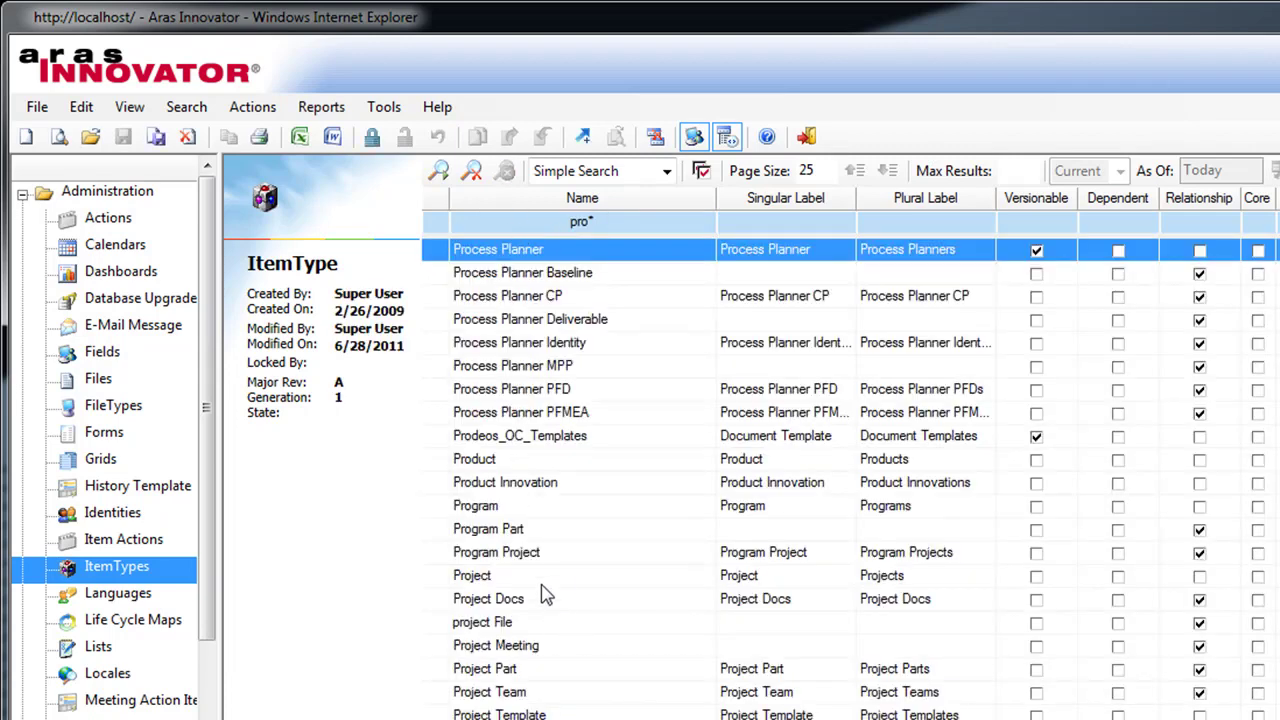
{"action": "left_click", "coordinate": [542, 582]}
{"action": "right_click", "coordinate": [546, 592]}
{"action": "left_click", "coordinate": [620, 655]}
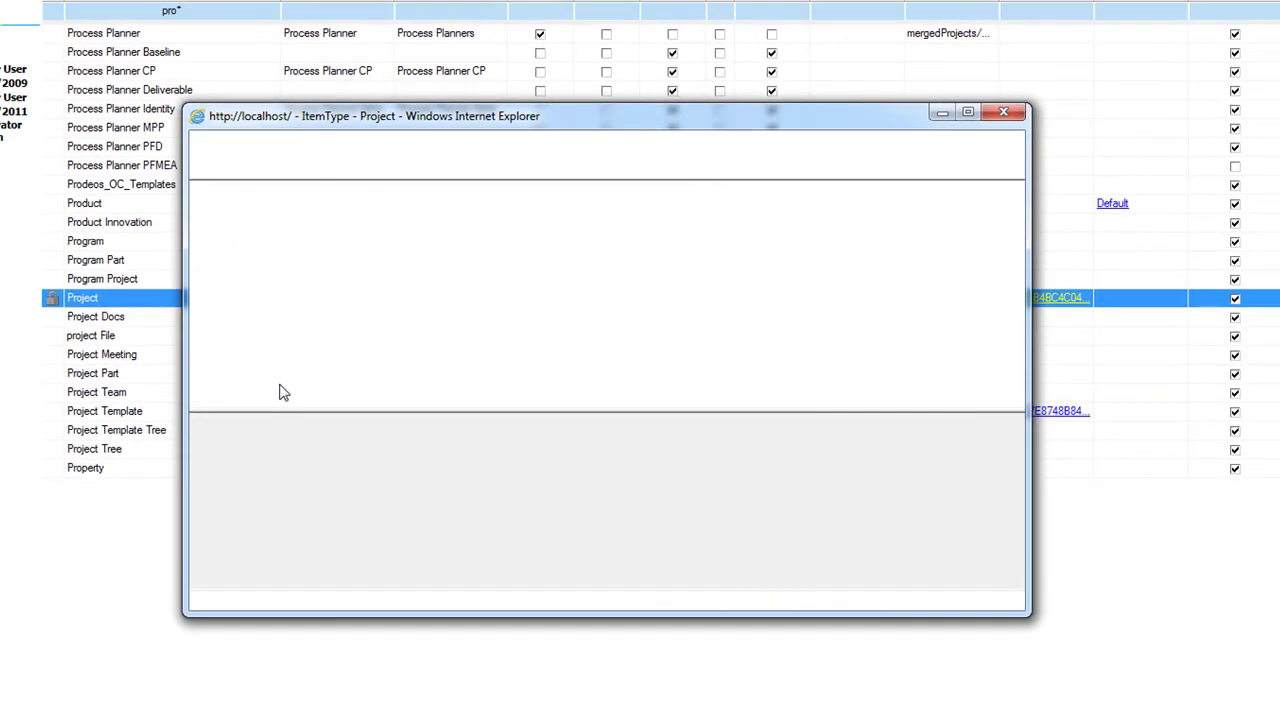
Enlarge the Project ItemType window and add property customermainphone labelled 'Customer Main Phone'.
{"action": "left_click_drag", "start_coordinate": [712, 126], "coordinate": [668, 2]}
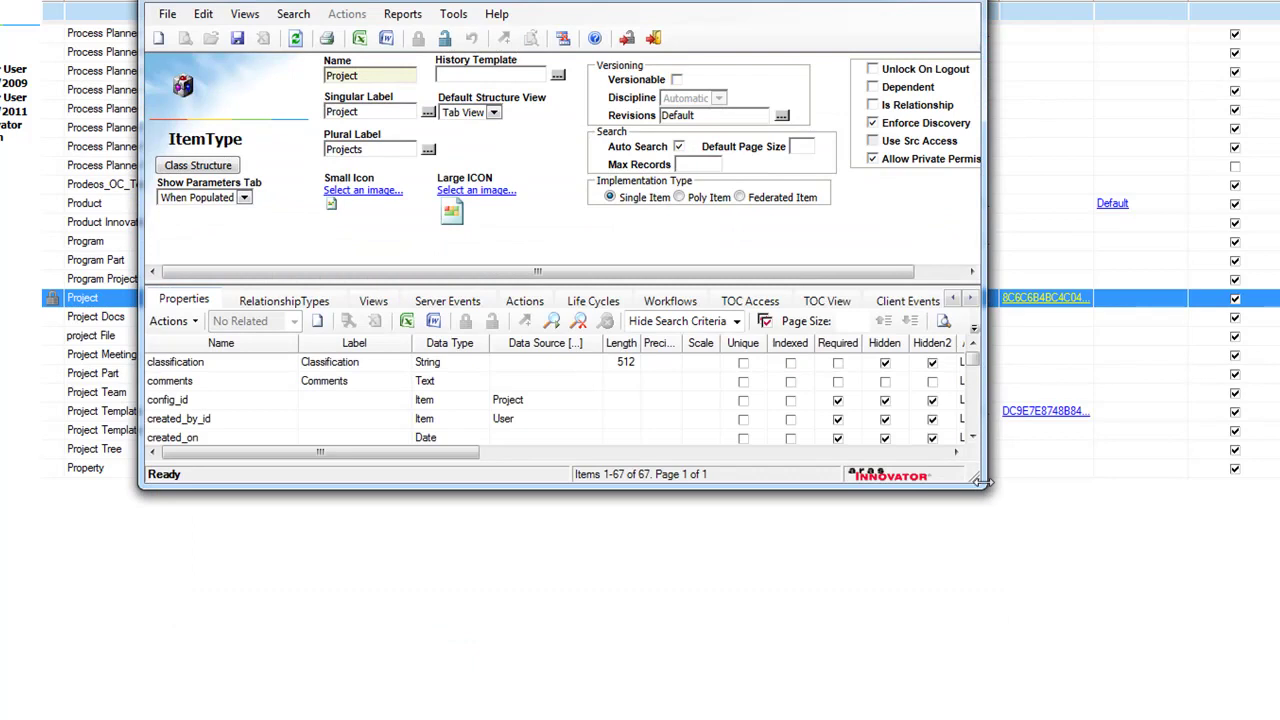
{"action": "mouse_move", "coordinate": [980, 482]}
{"action": "left_mouse_down"}
{"action": "mouse_move", "coordinate": [1075, 486]}
{"action": "mouse_move", "coordinate": [1020, 718]}
{"action": "left_mouse_up"}
{"action": "type", "text": "customerMainPhone"}
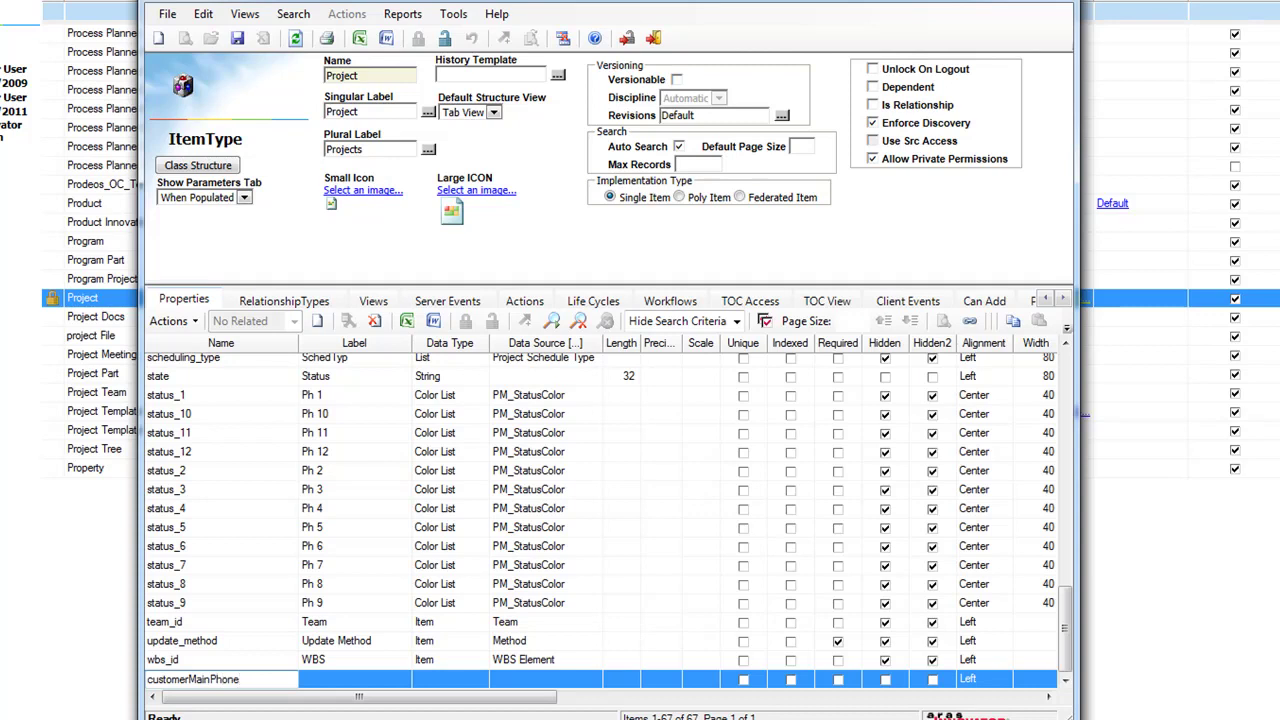
{"action": "key", "text": "Tab"}
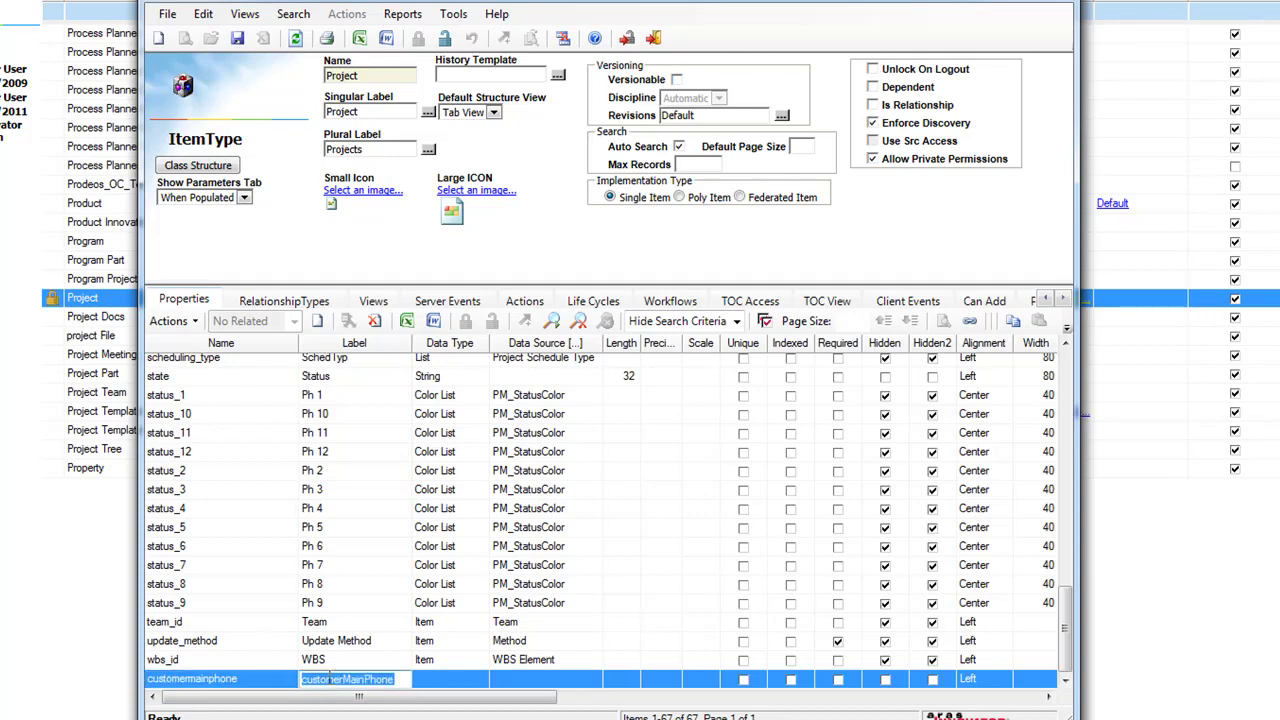
{"action": "left_click", "coordinate": [303, 680]}
{"action": "key", "text": "Delete"}
{"action": "type", "text": "C"}
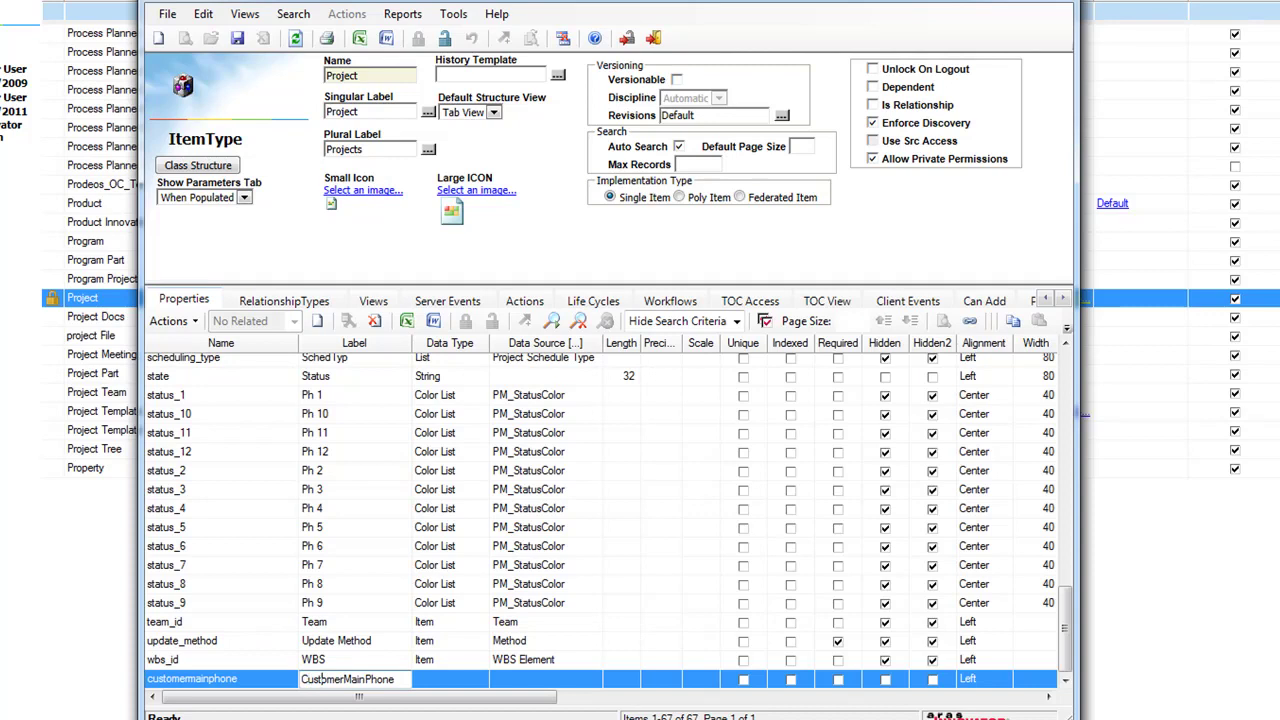
{"action": "left_click", "coordinate": [342, 679]}
Make customermainphone a Foreign property of customer's main_phone, then save and unlock Project.
{"action": "left_click", "coordinate": [455, 682]}
{"action": "left_click", "coordinate": [478, 680]}
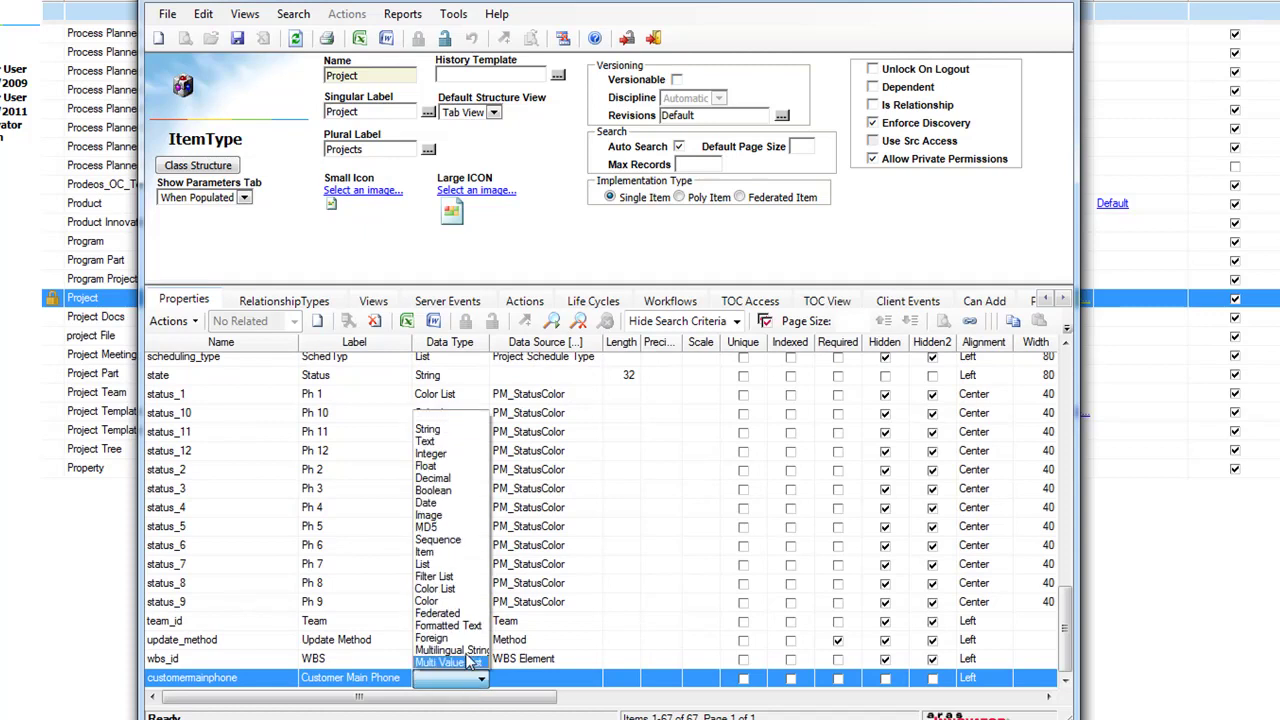
{"action": "left_click", "coordinate": [471, 639]}
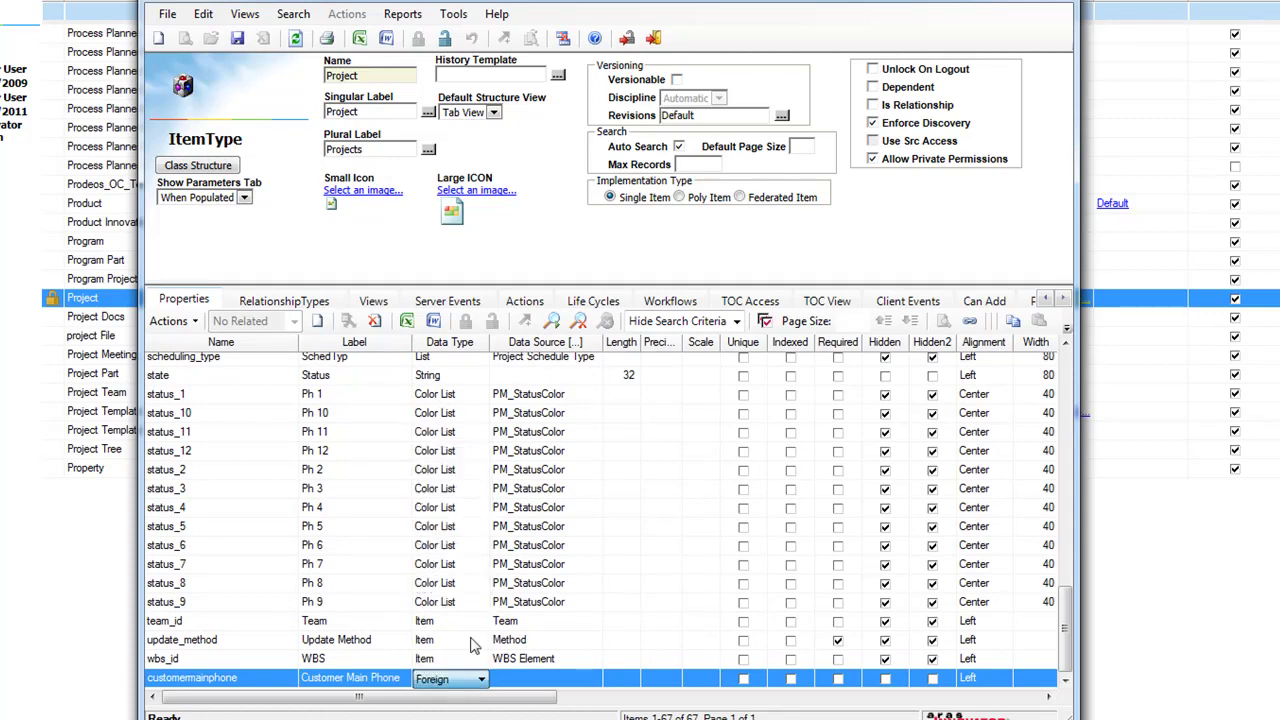
{"action": "left_click", "coordinate": [558, 682]}
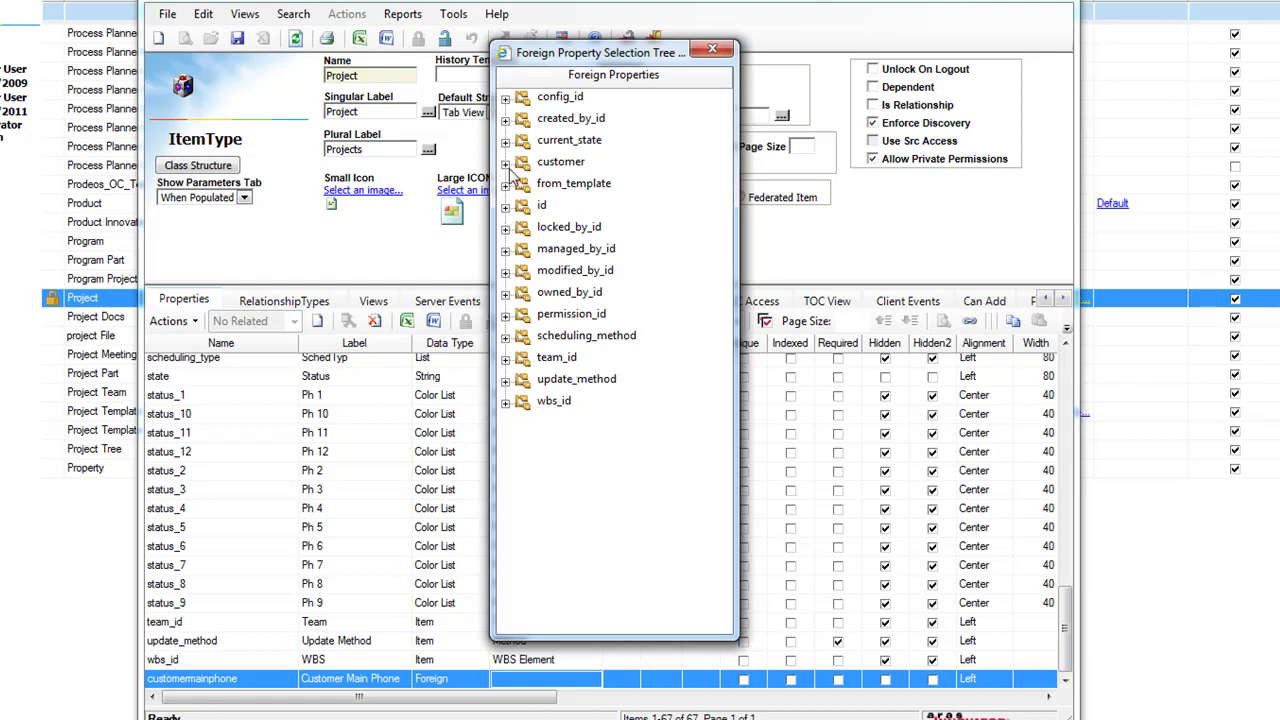
{"action": "left_click", "coordinate": [506, 163]}
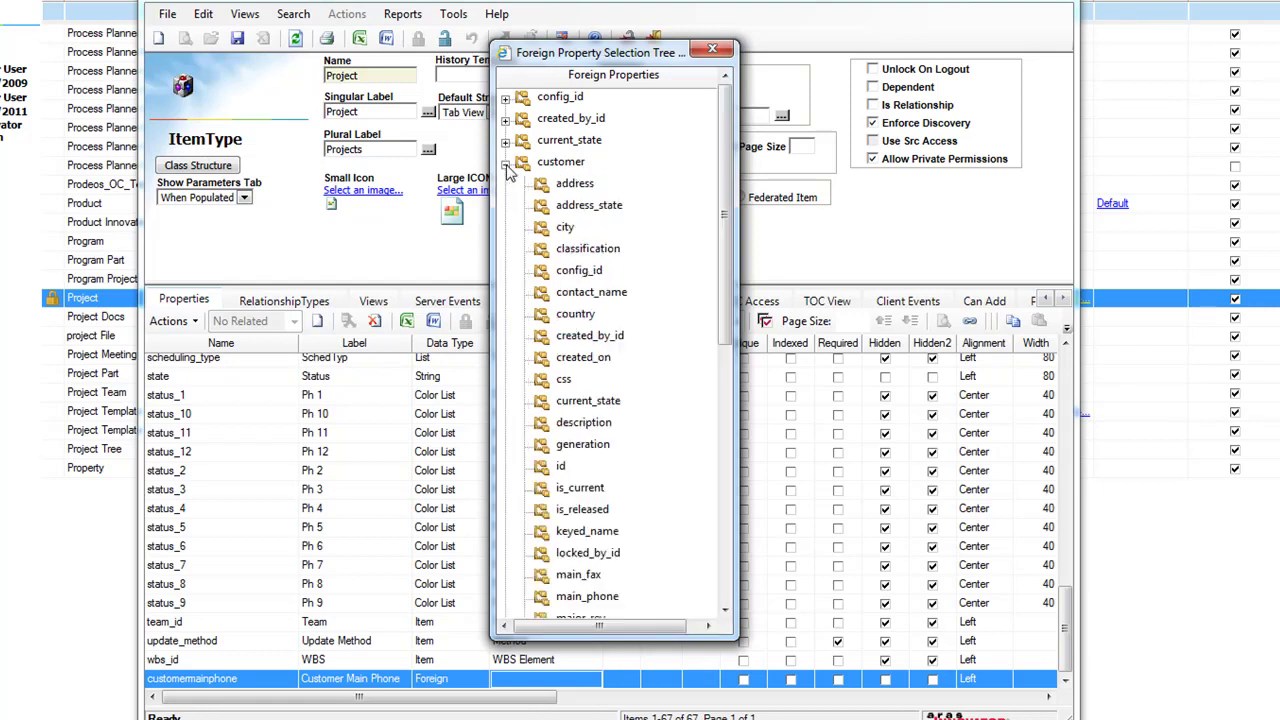
{"action": "double_click", "coordinate": [597, 597]}
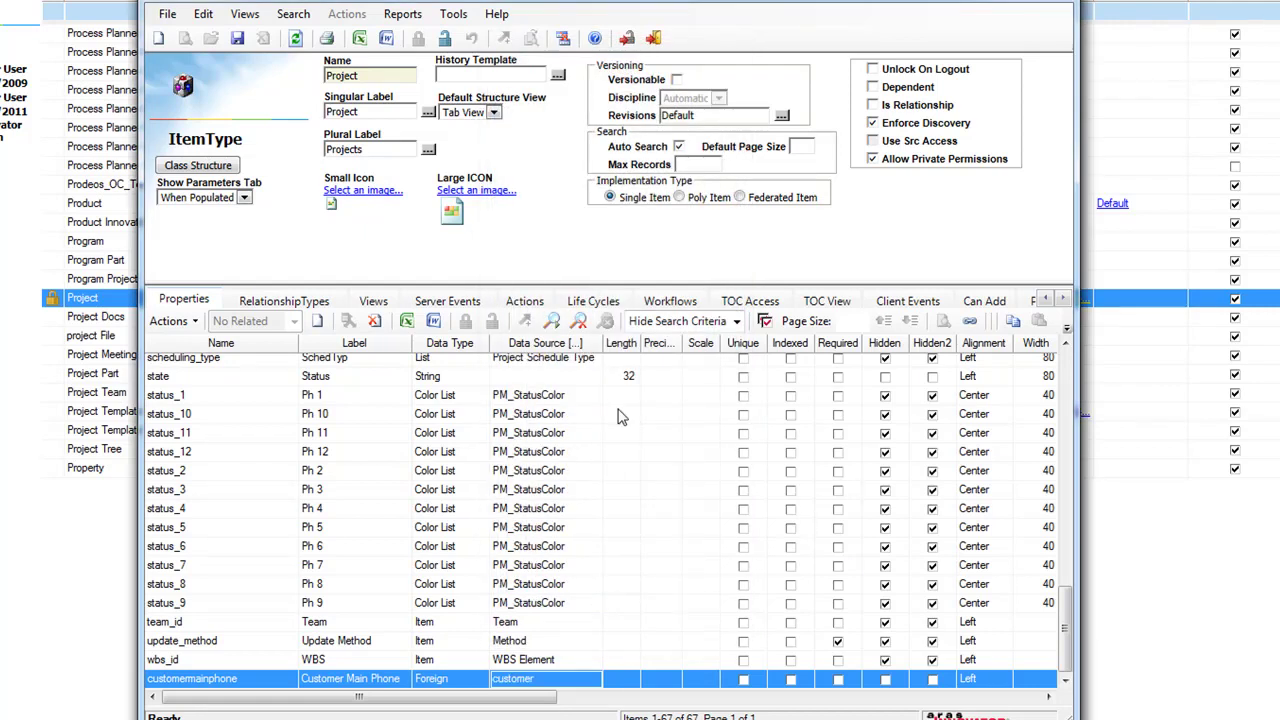
{"action": "left_click", "coordinate": [626, 37]}
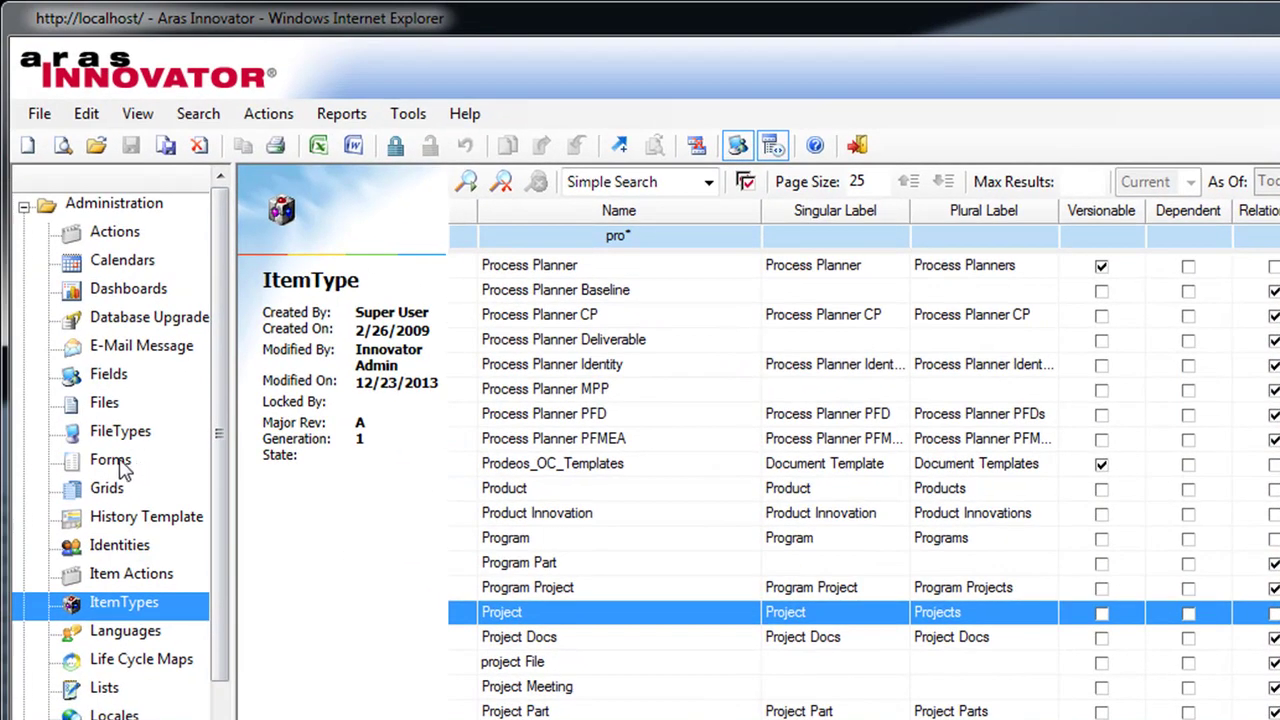
Search Forms by name 'pr' and open the Project form for editing.
{"action": "left_click", "coordinate": [118, 468]}
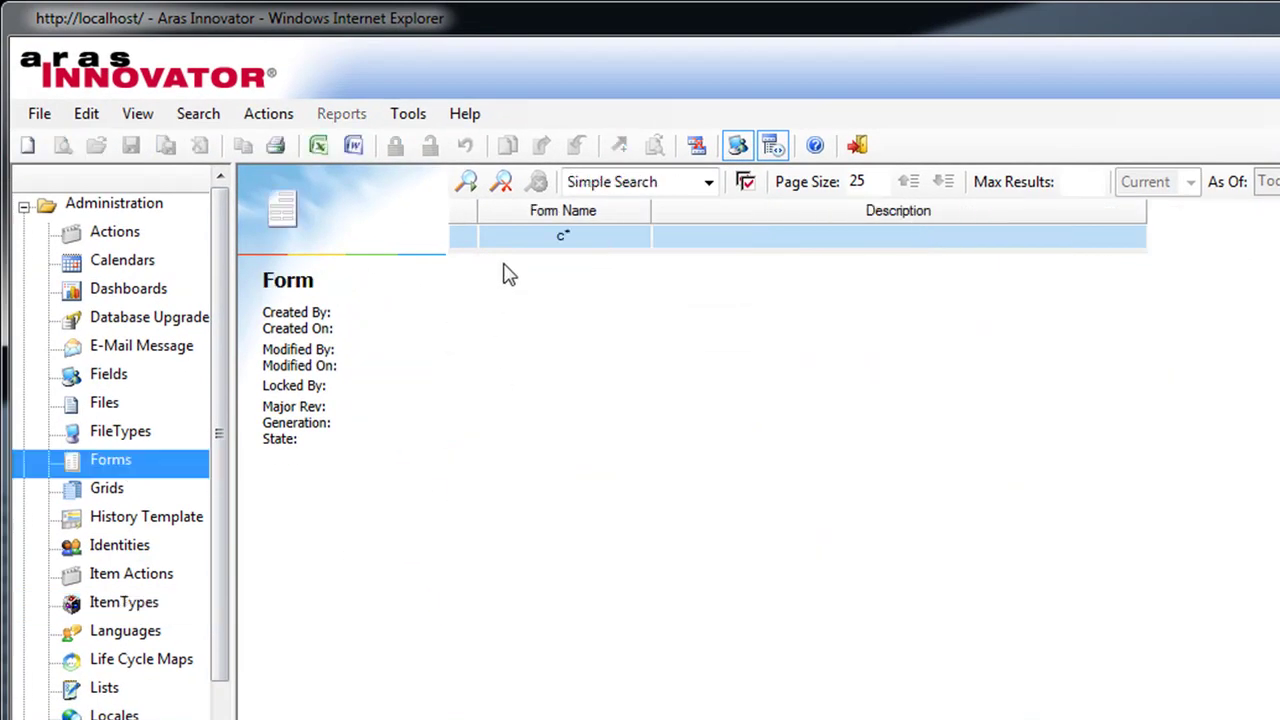
{"action": "left_click", "coordinate": [522, 240]}
{"action": "type", "text": "pro"}
{"action": "key", "text": "Return"}
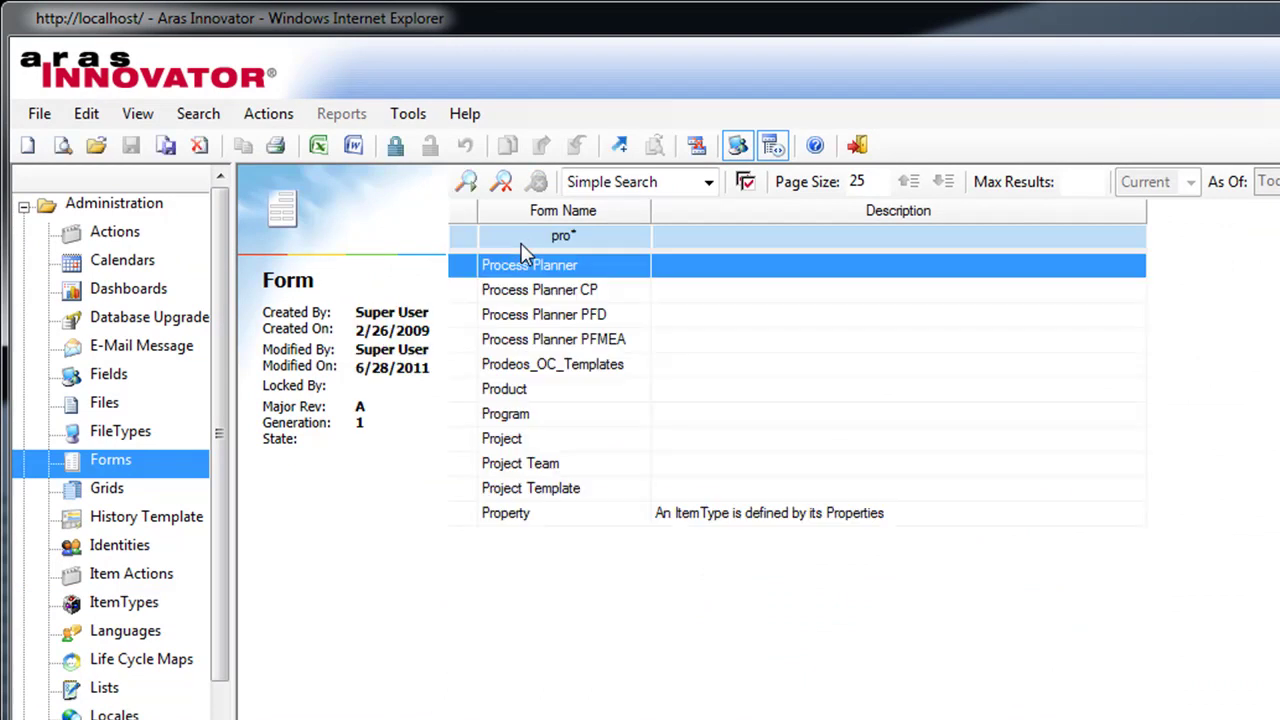
{"action": "left_click", "coordinate": [582, 446]}
{"action": "right_click", "coordinate": [586, 456]}
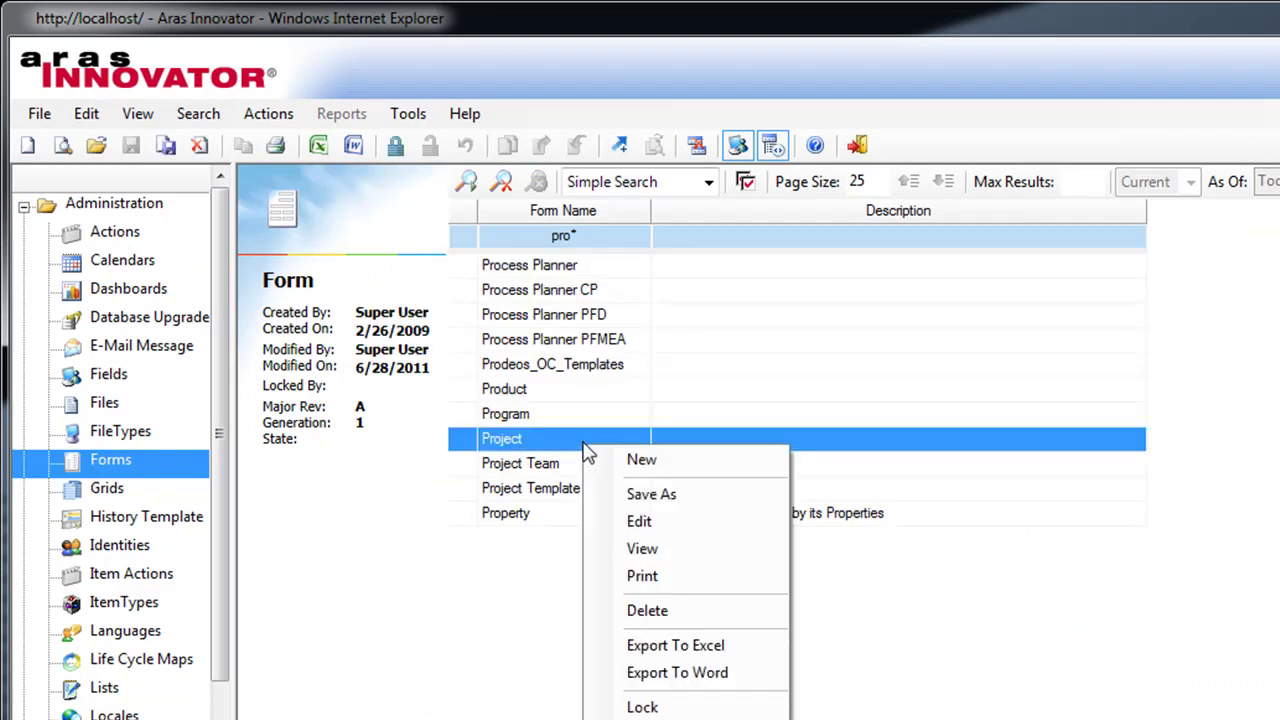
{"action": "left_click", "coordinate": [640, 520]}
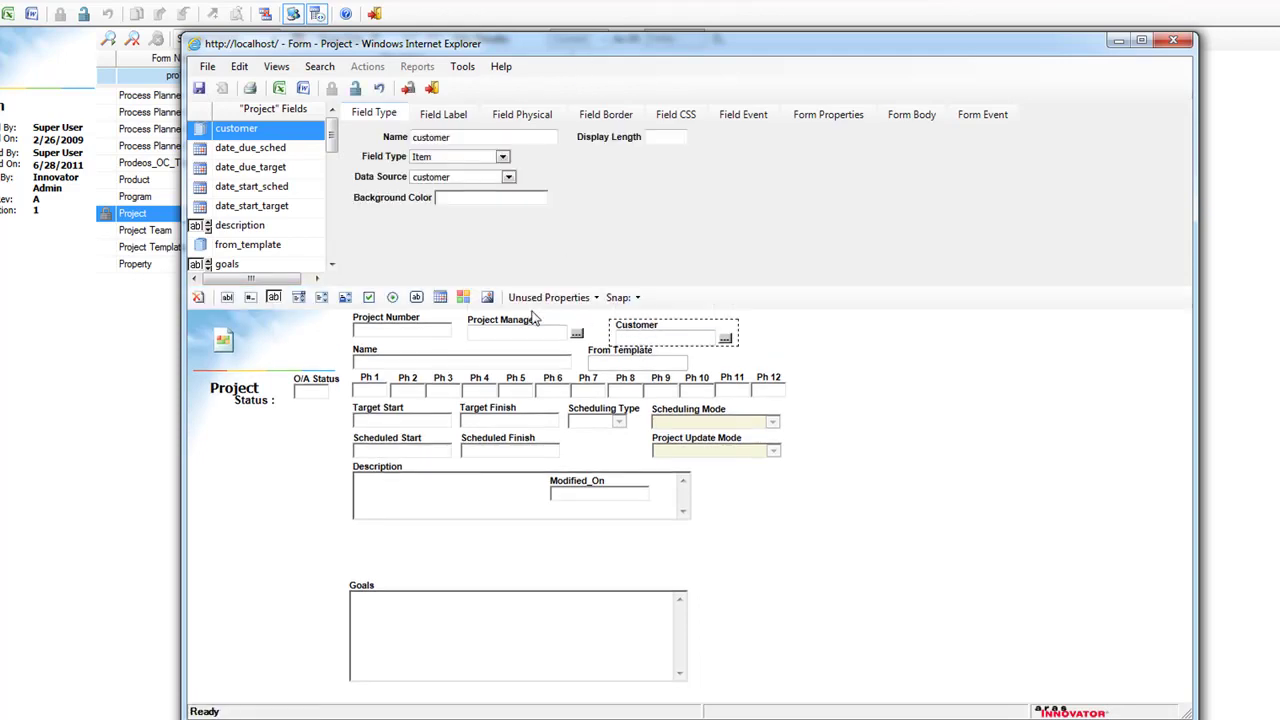
Set snap spacing, place customermainphone from Unused Properties beside Customer, and save the form.
{"action": "left_click", "coordinate": [624, 298]}
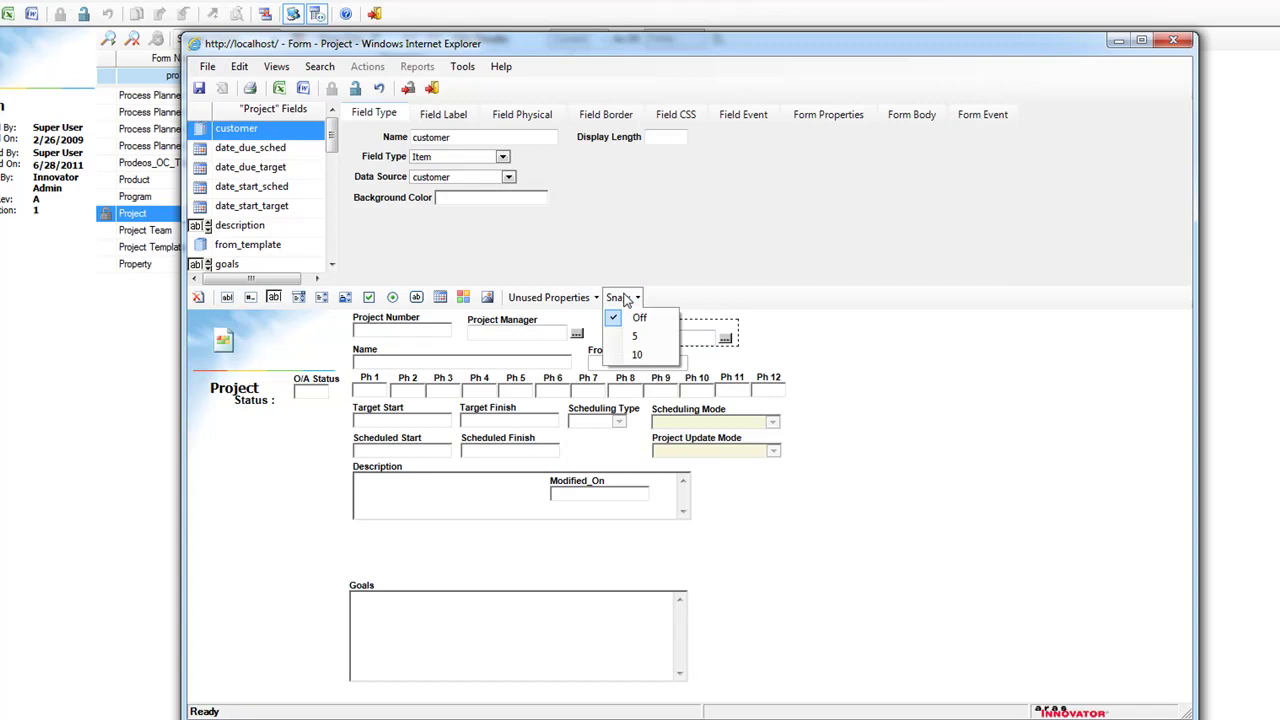
{"action": "left_click", "coordinate": [636, 354]}
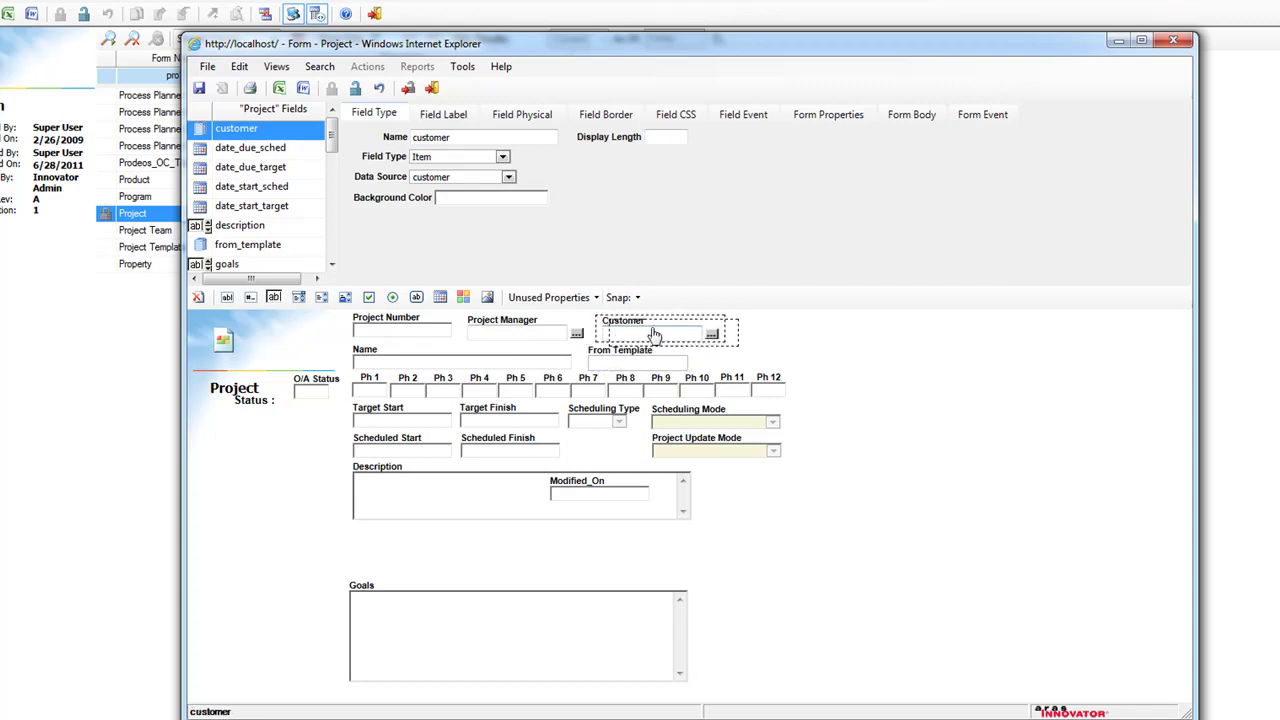
{"action": "left_click_drag", "start_coordinate": [652, 333], "coordinate": [657, 337]}
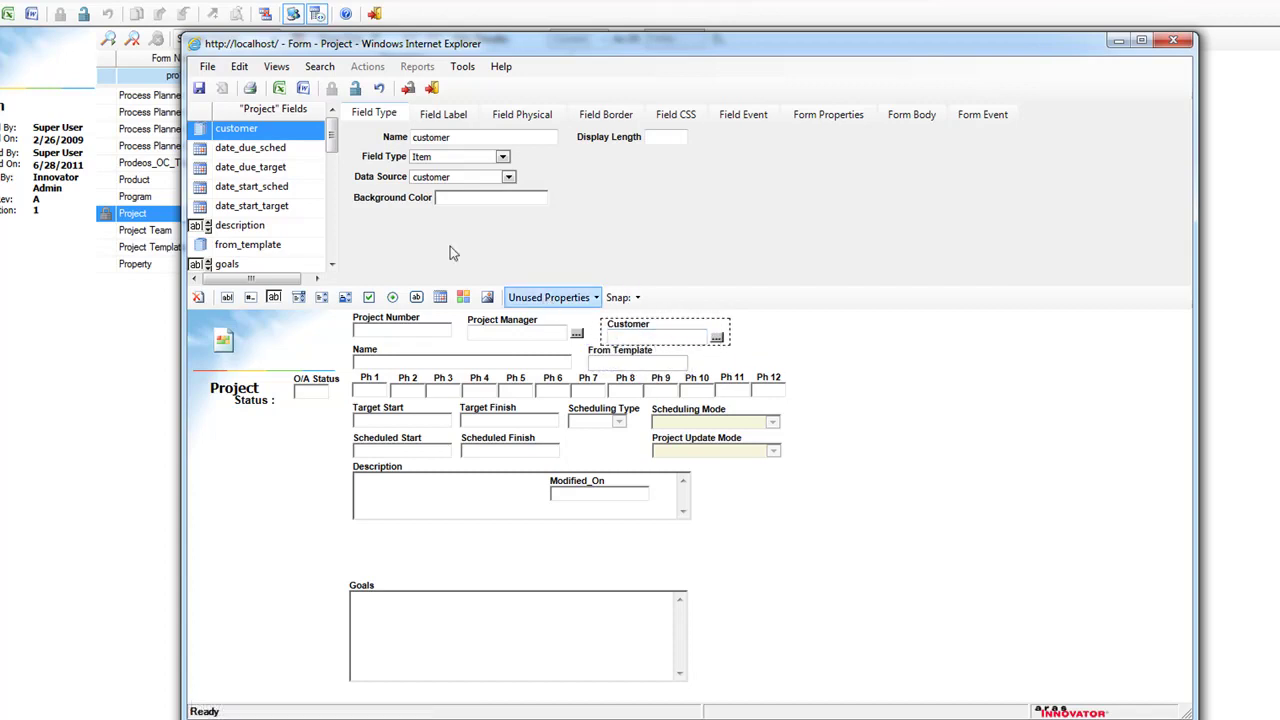
{"action": "left_click", "coordinate": [596, 297]}
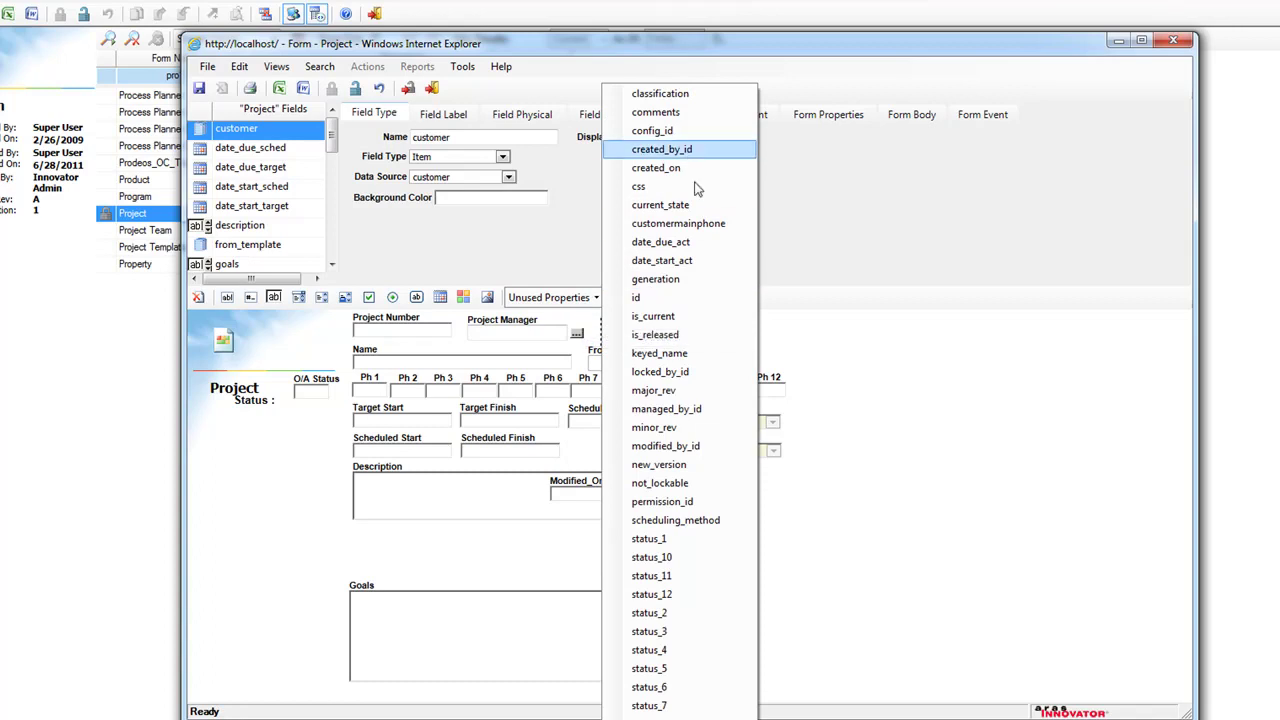
{"action": "left_click", "coordinate": [703, 224]}
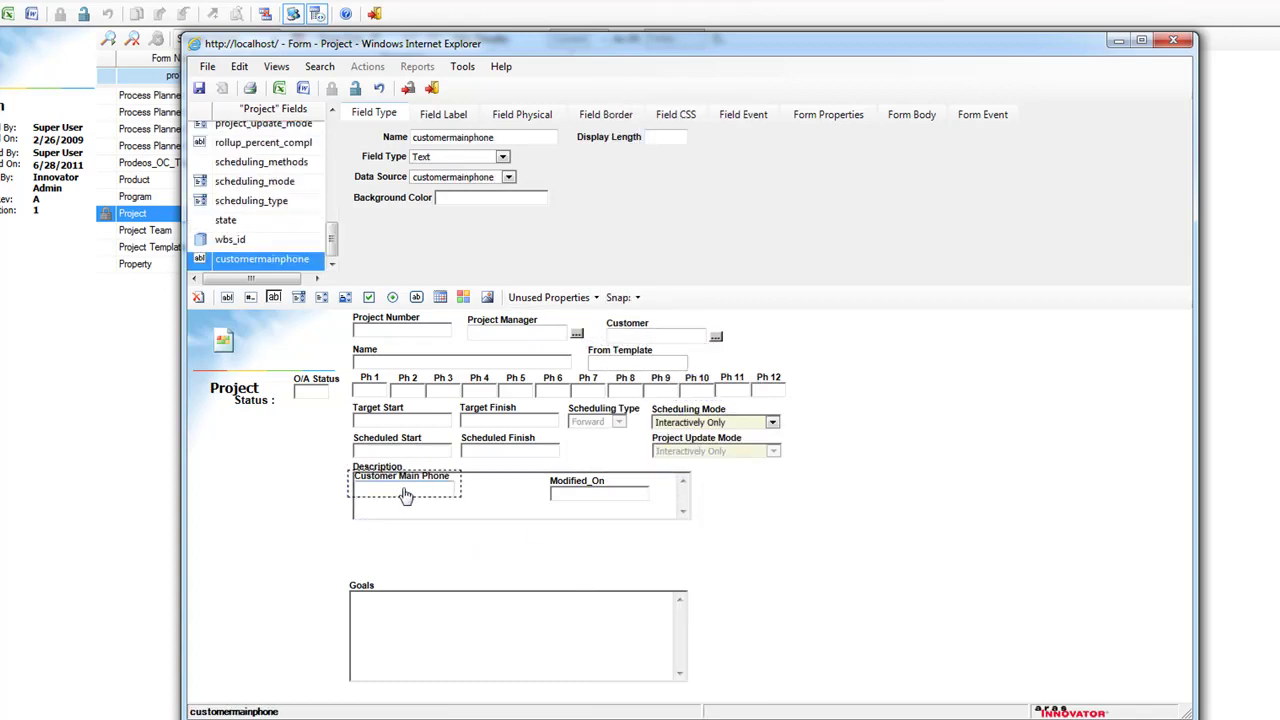
{"action": "mouse_move", "coordinate": [408, 492]}
{"action": "left_mouse_down"}
{"action": "mouse_move", "coordinate": [816, 345]}
{"action": "mouse_move", "coordinate": [795, 343]}
{"action": "left_mouse_up"}
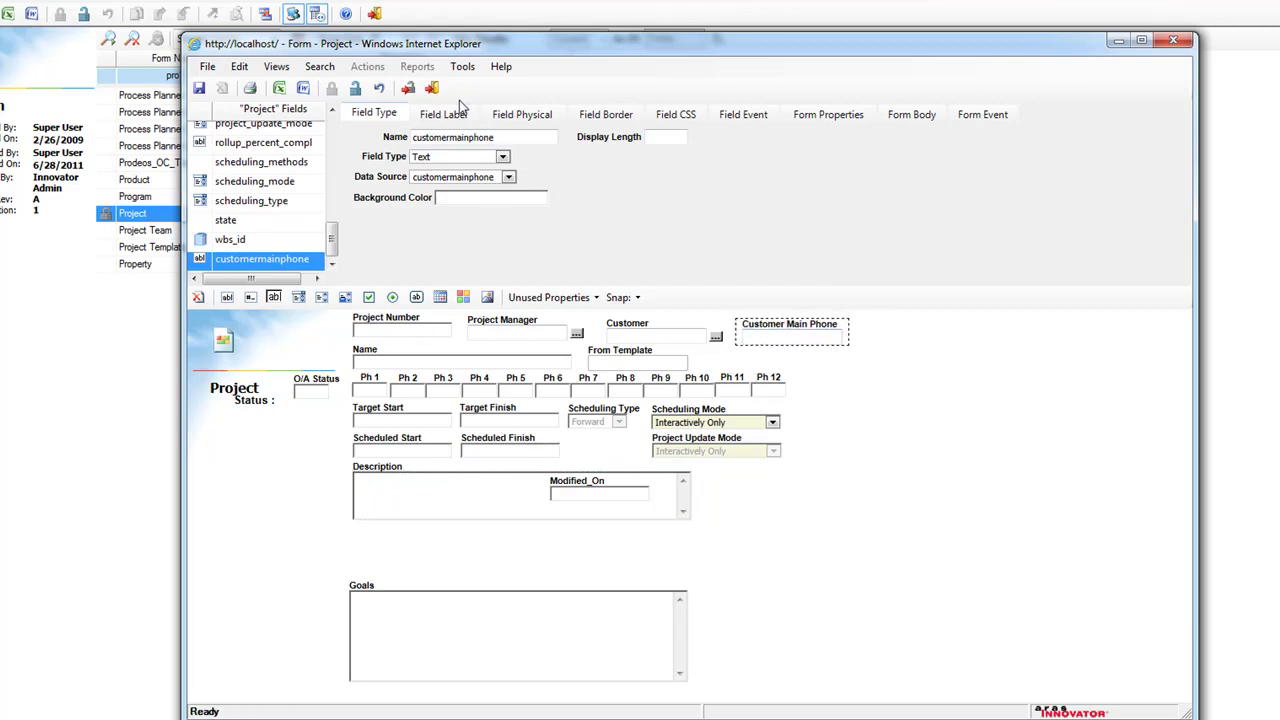
{"action": "left_click", "coordinate": [408, 88]}
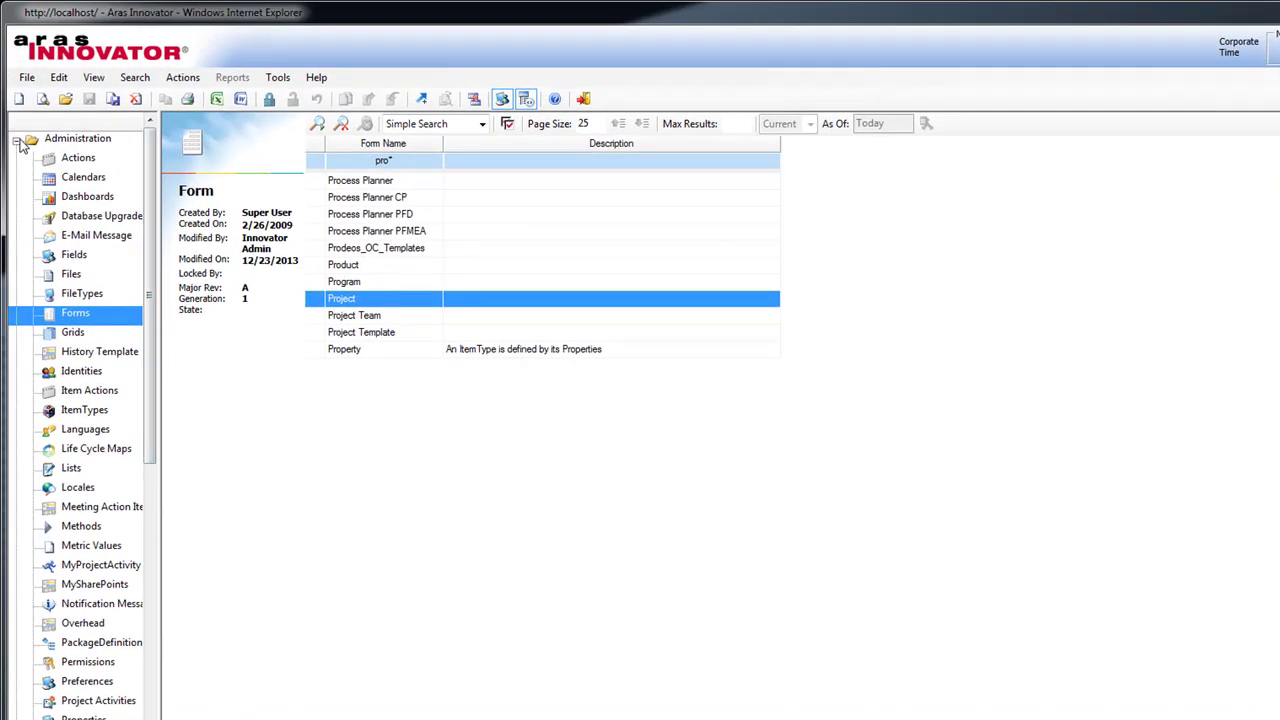
Collapse Administration, list Portfolio Projects, and open row 1371 Audi A6 XM Radio.
{"action": "left_click", "coordinate": [17, 140]}
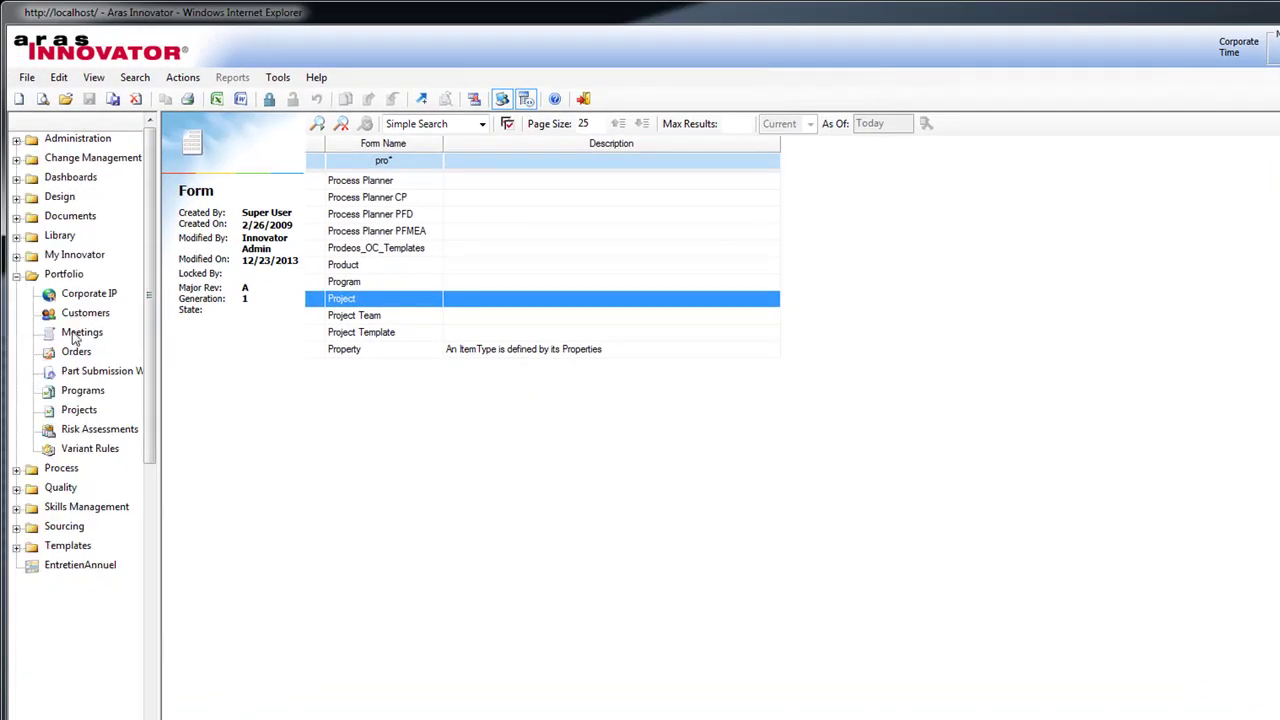
{"action": "left_click", "coordinate": [87, 412]}
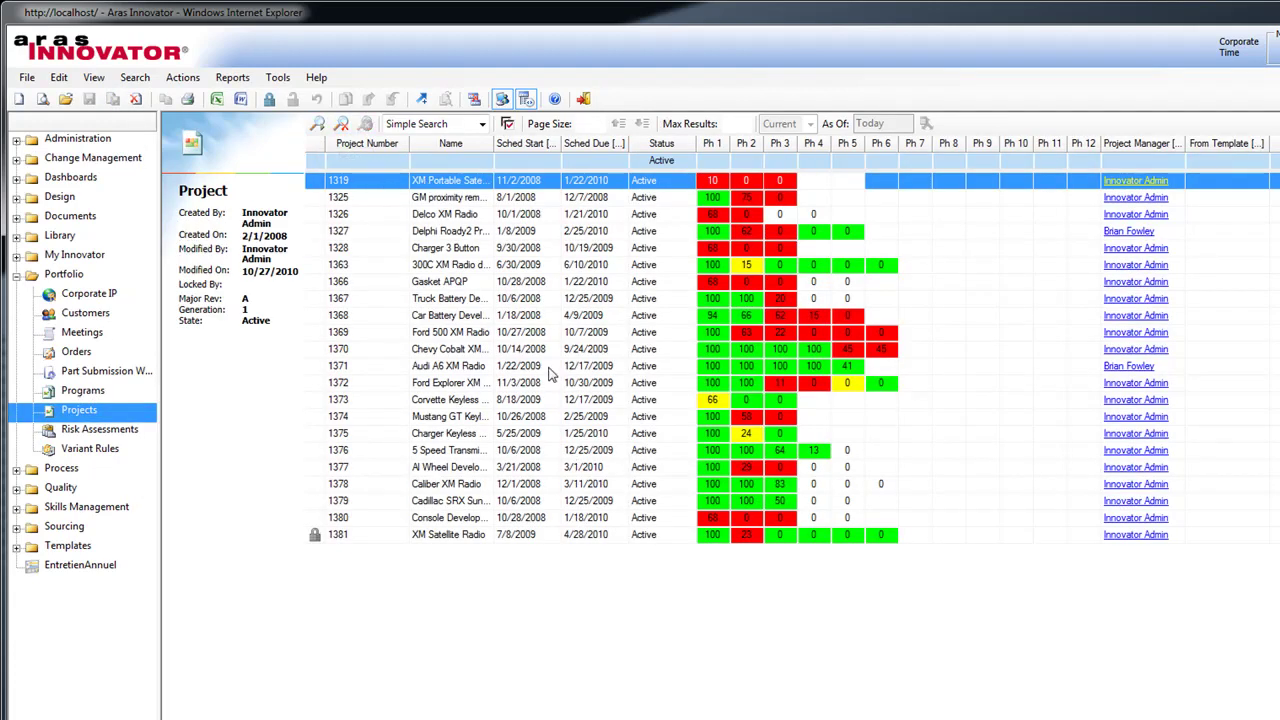
{"action": "left_click", "coordinate": [550, 367]}
{"action": "double_click", "coordinate": [550, 368]}
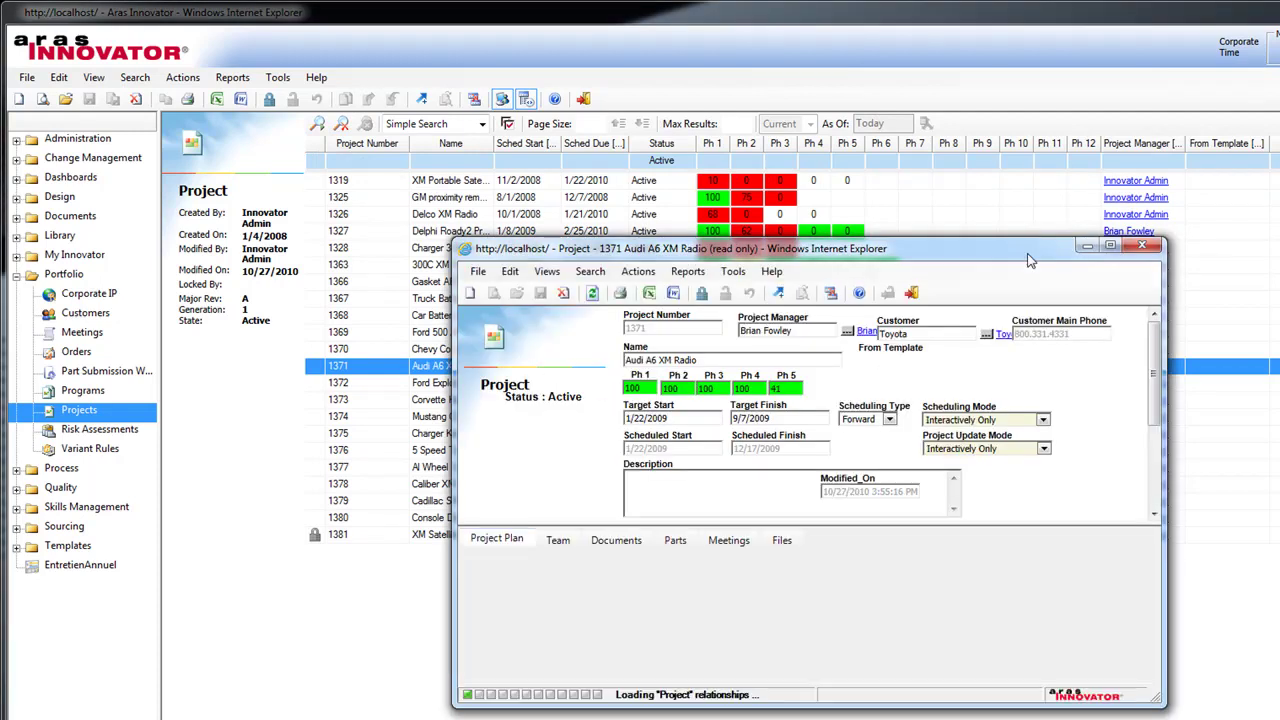
Move and enlarge the project window, lowering the splitter to show Customer Main Phone 800.331.4331.
{"action": "left_click_drag", "start_coordinate": [1037, 240], "coordinate": [1008, 166]}
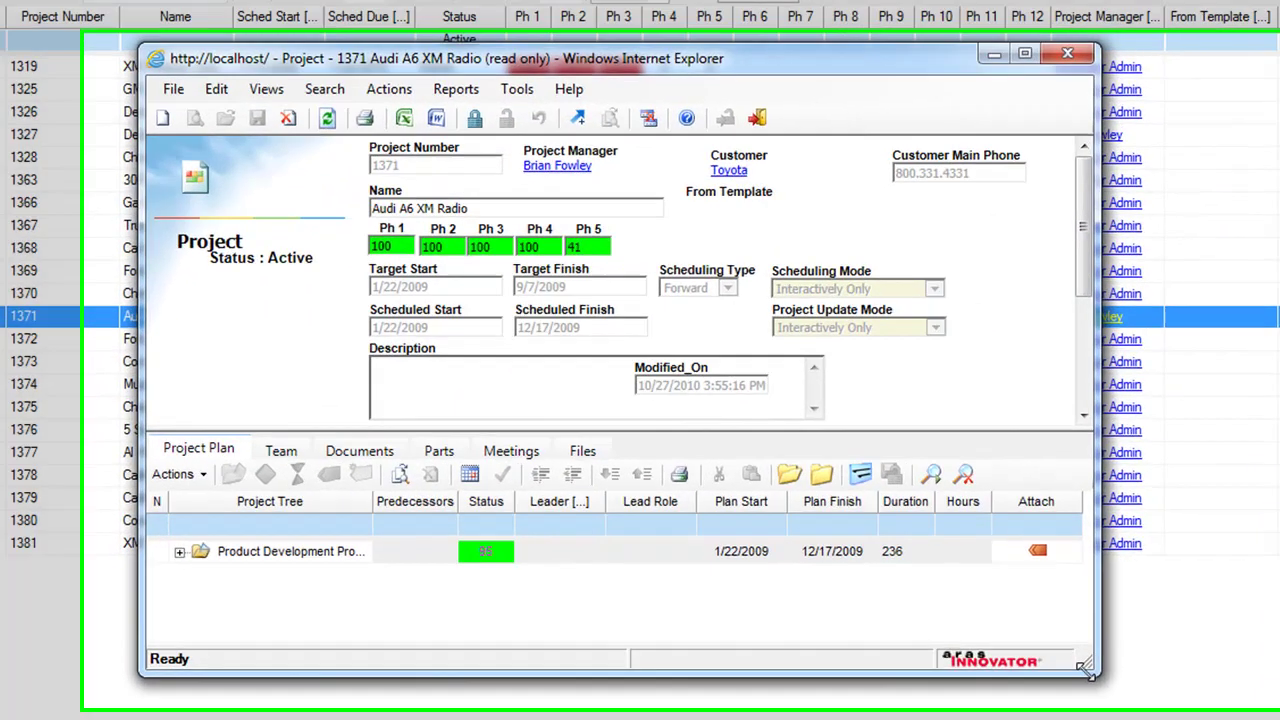
{"action": "left_click_drag", "start_coordinate": [1085, 667], "coordinate": [1275, 715]}
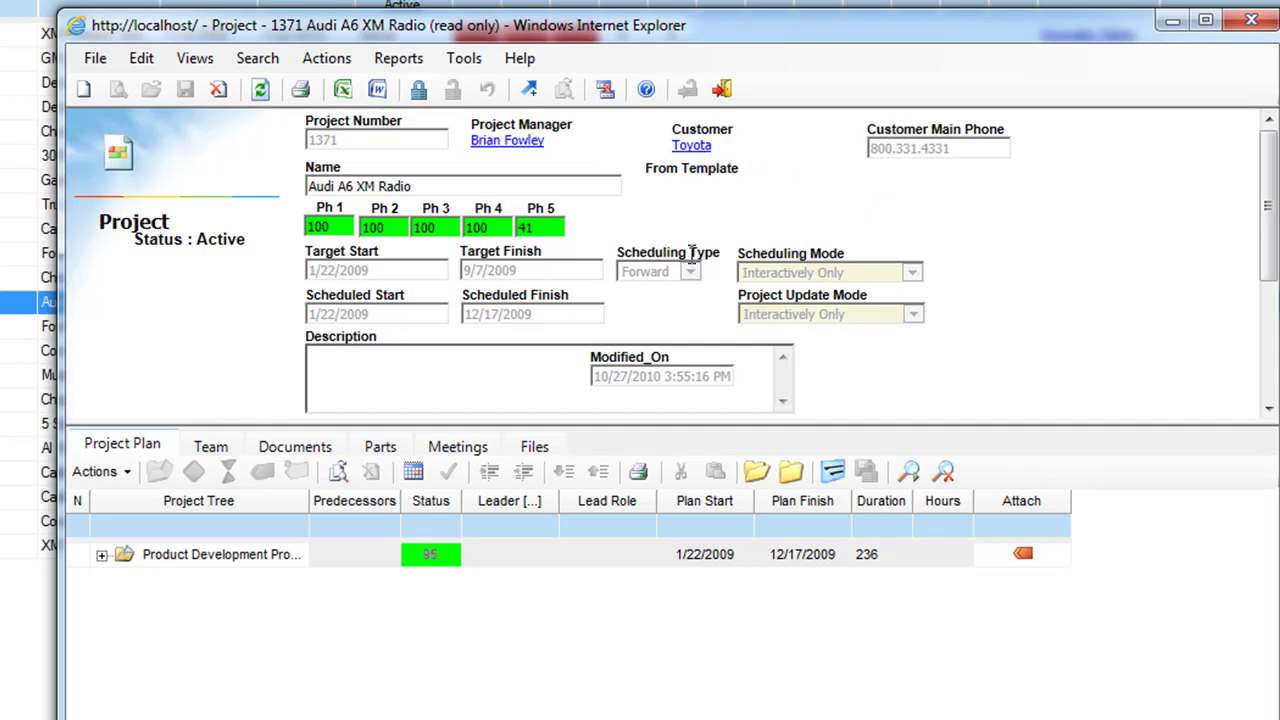
{"action": "left_click_drag", "start_coordinate": [750, 420], "coordinate": [755, 472]}
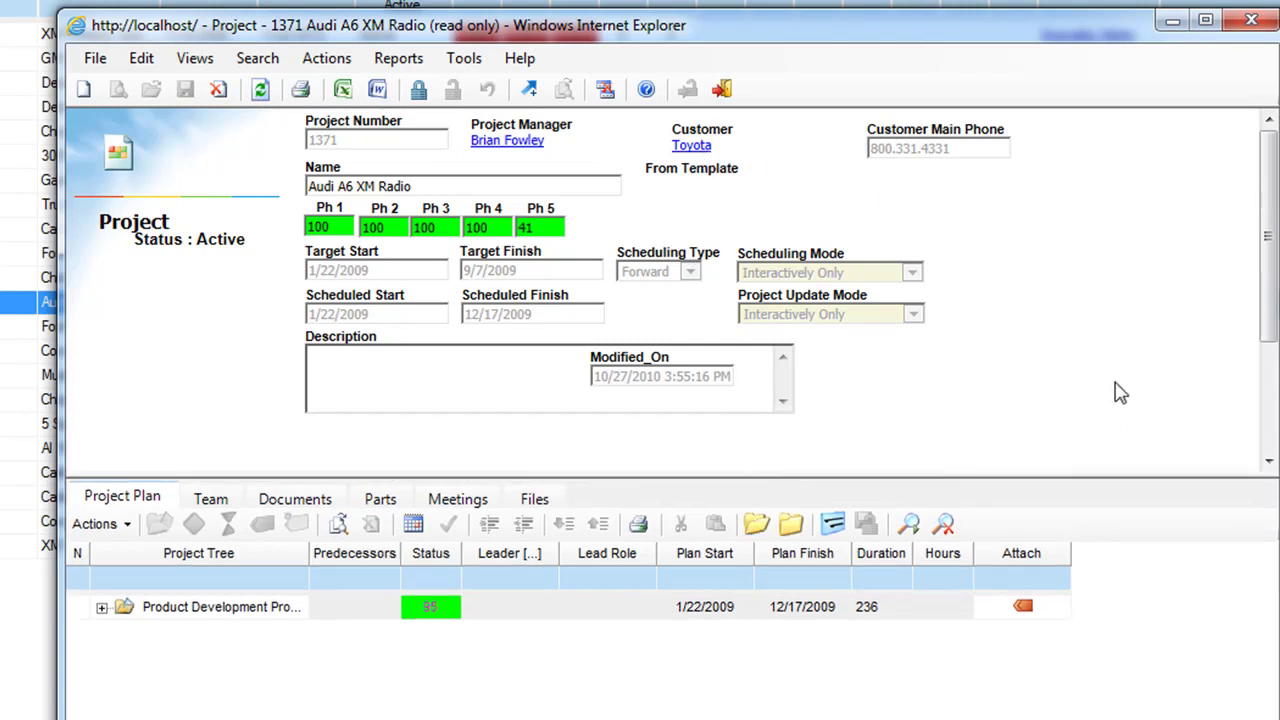